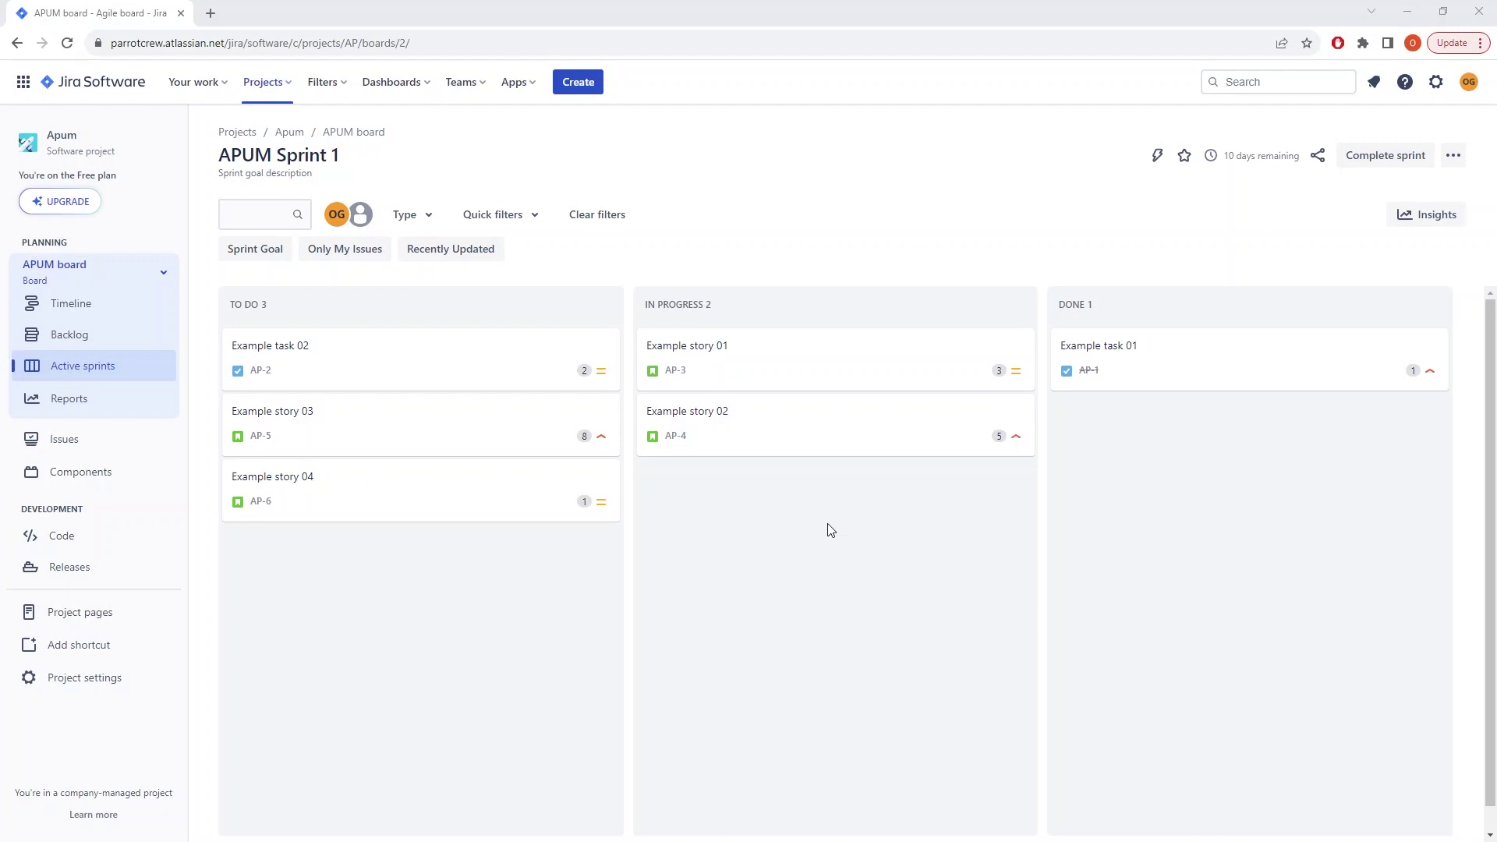
Step: Toggle the Sprint Goal quick filter on and off, and check its JQL in the board's Quick Filters settings before returning to the board
left_click(253, 251)
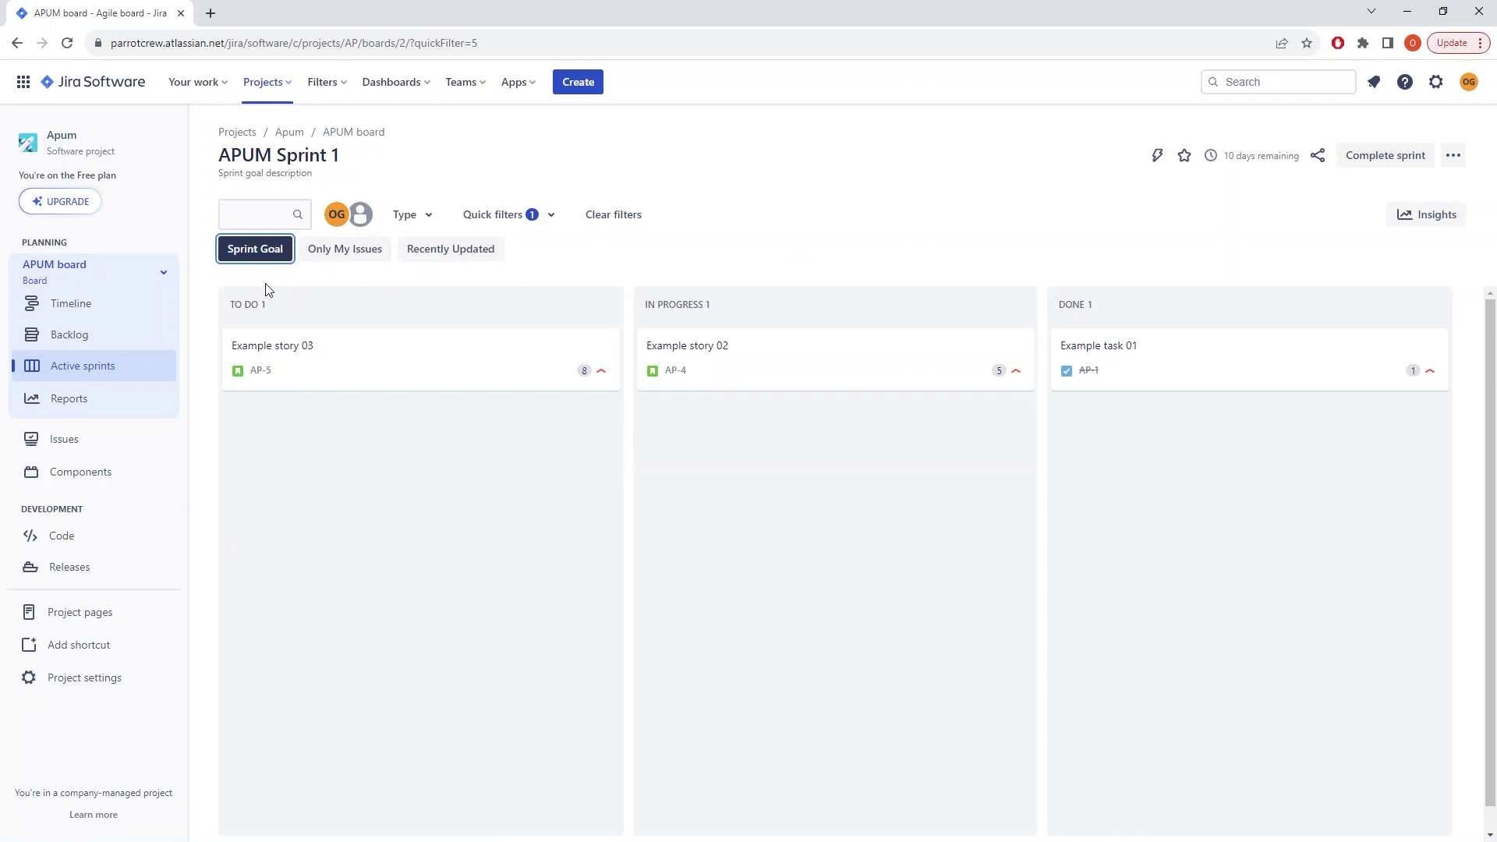
left_click(255, 251)
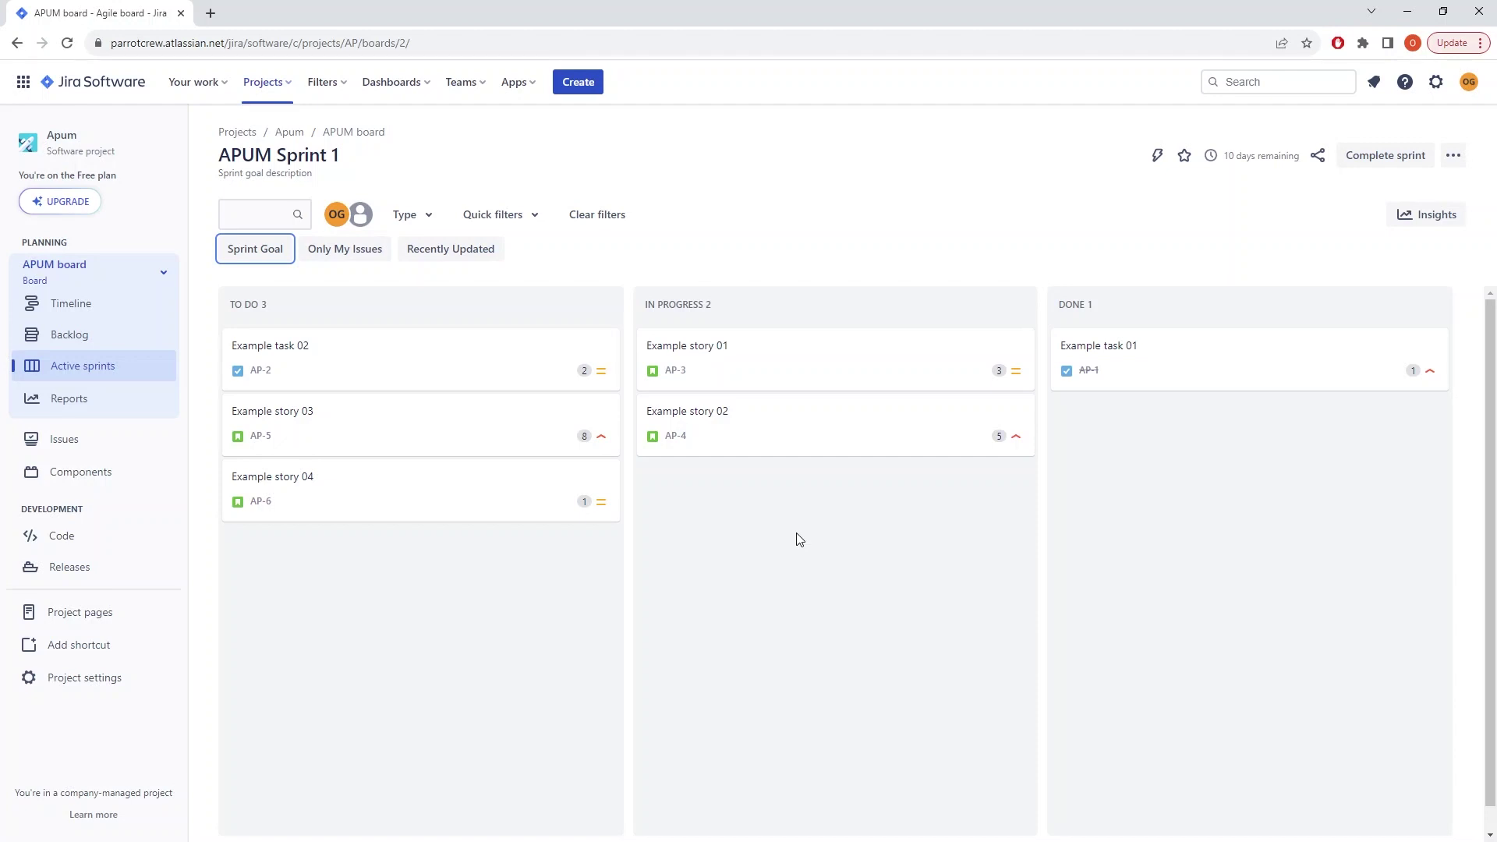
left_click(1453, 158)
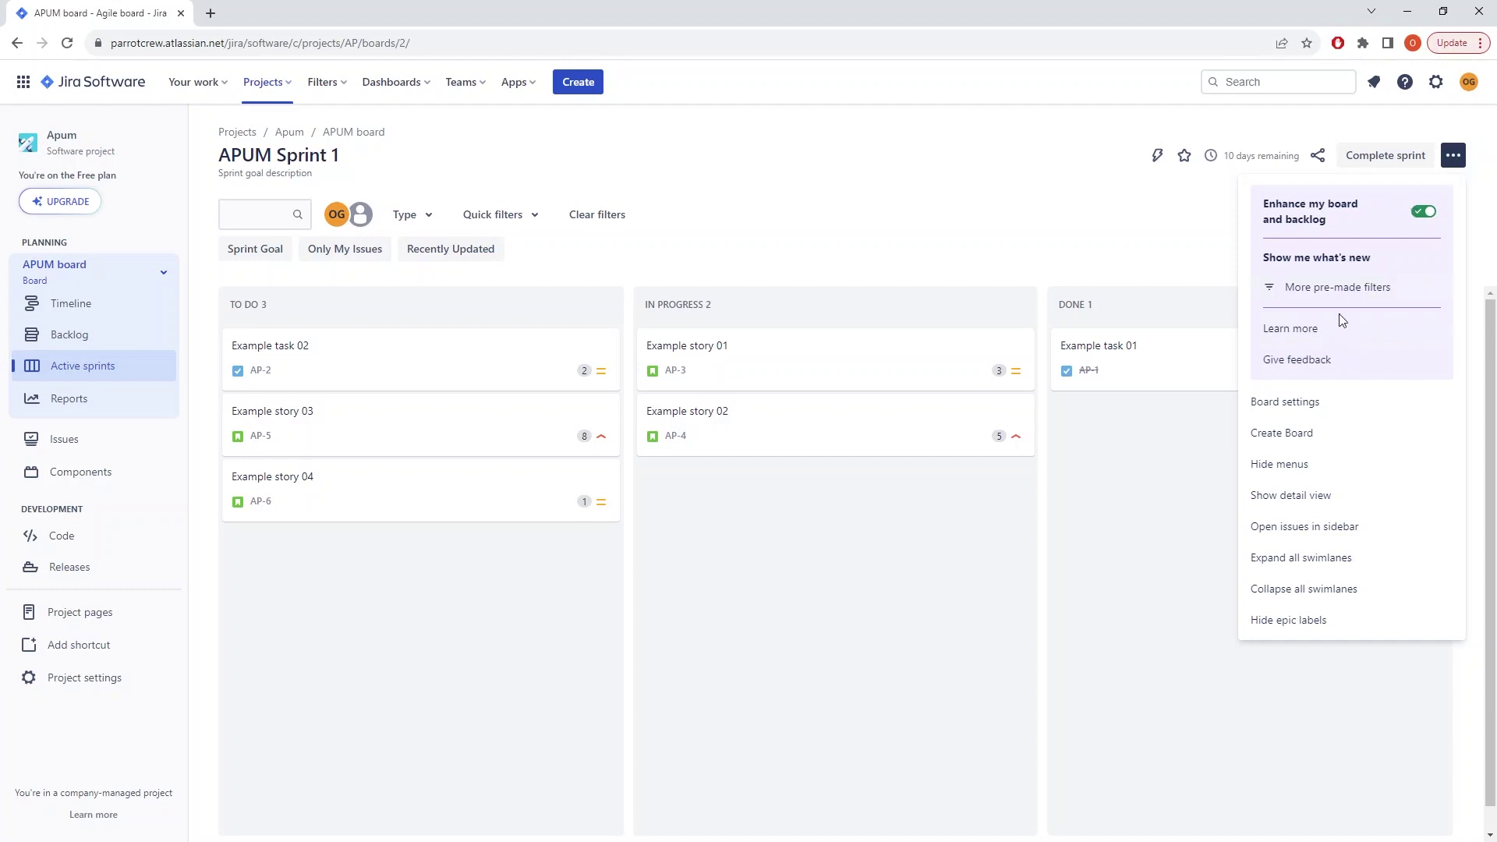
left_click(1283, 402)
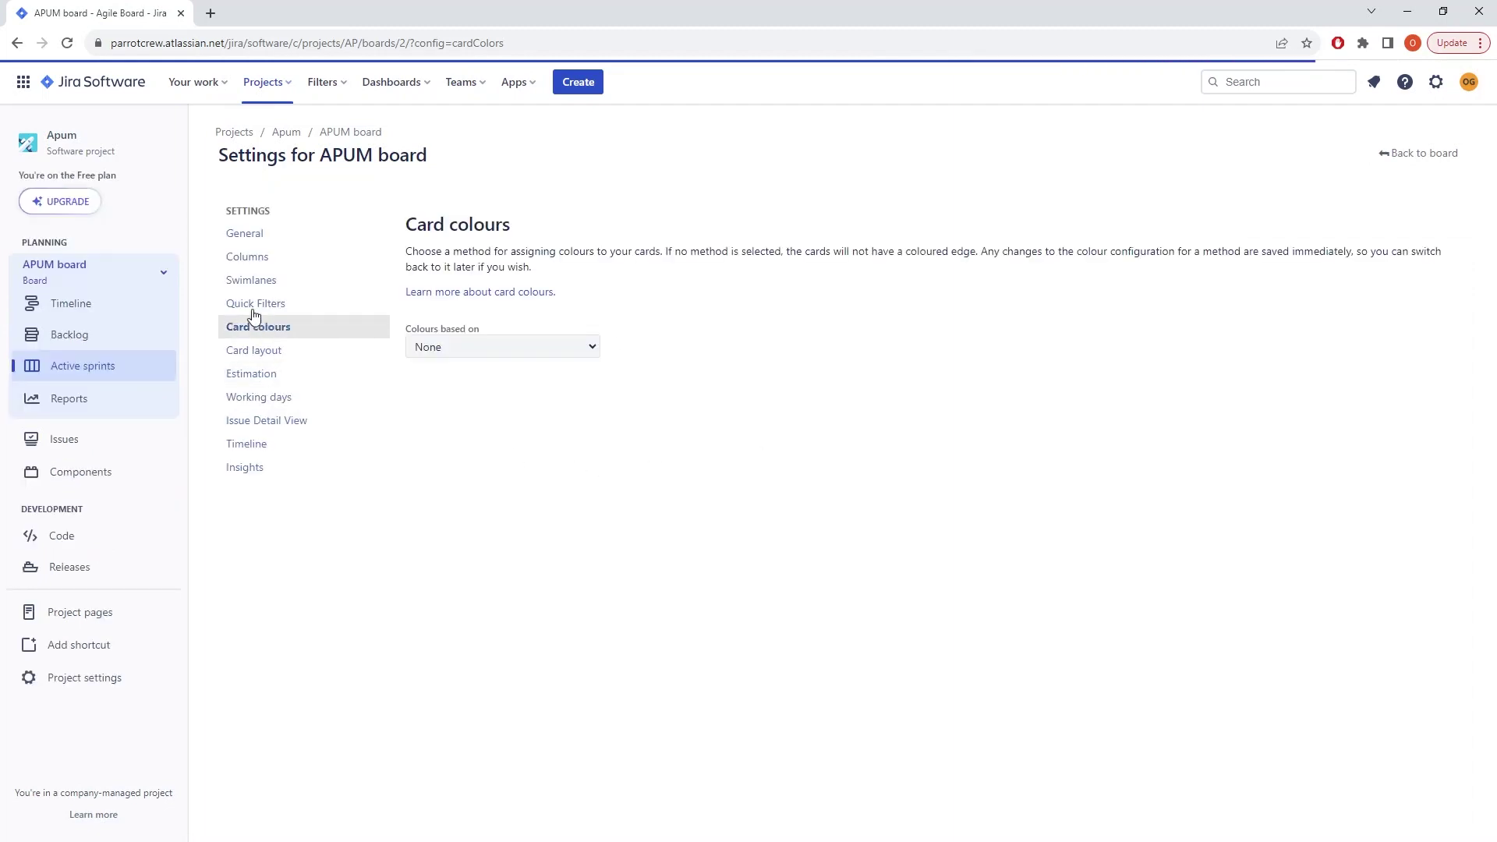
left_click(248, 305)
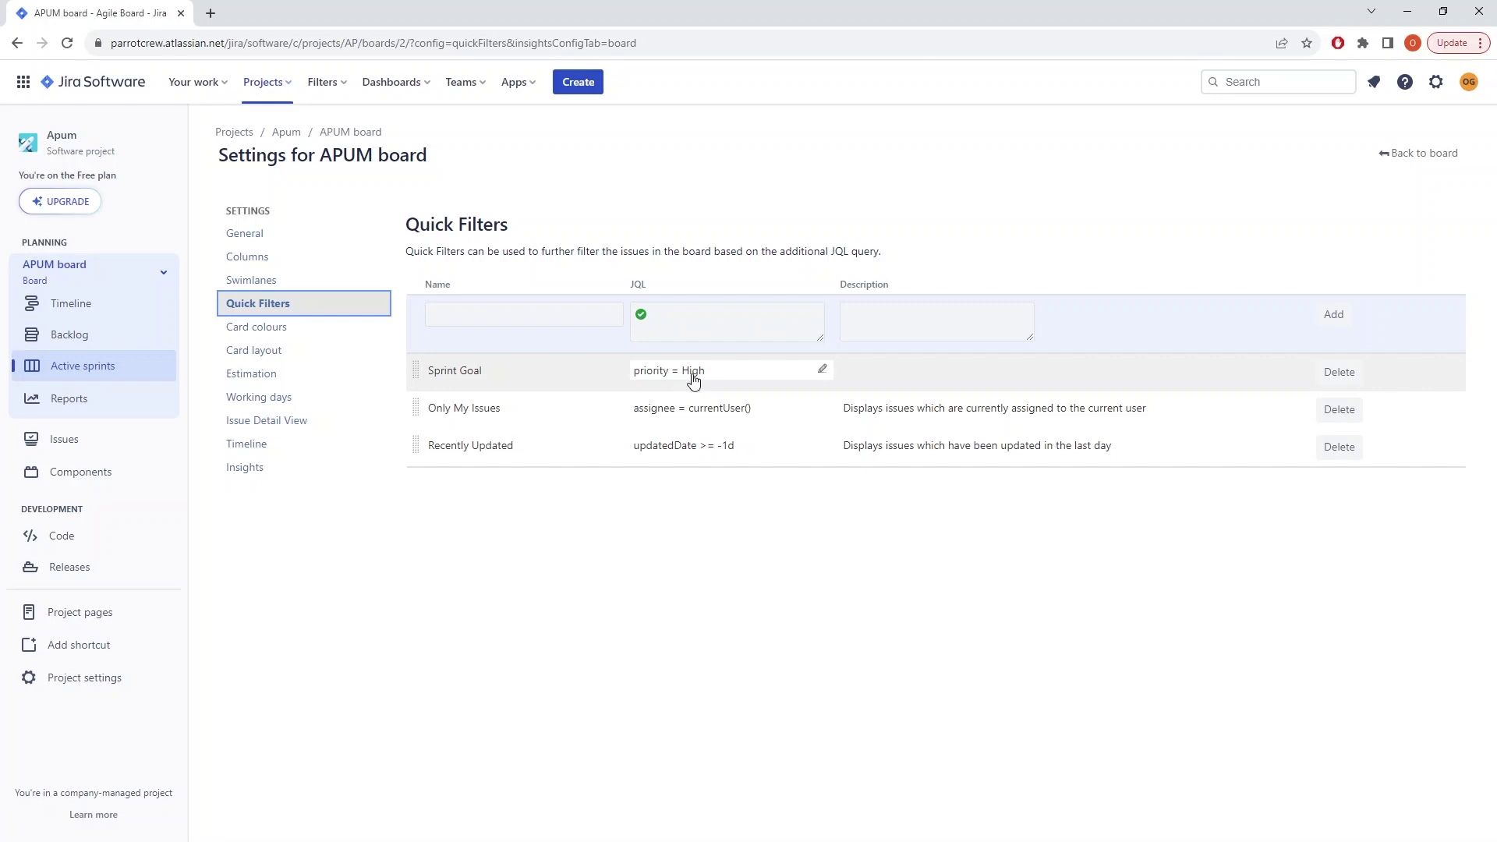
left_click(1416, 153)
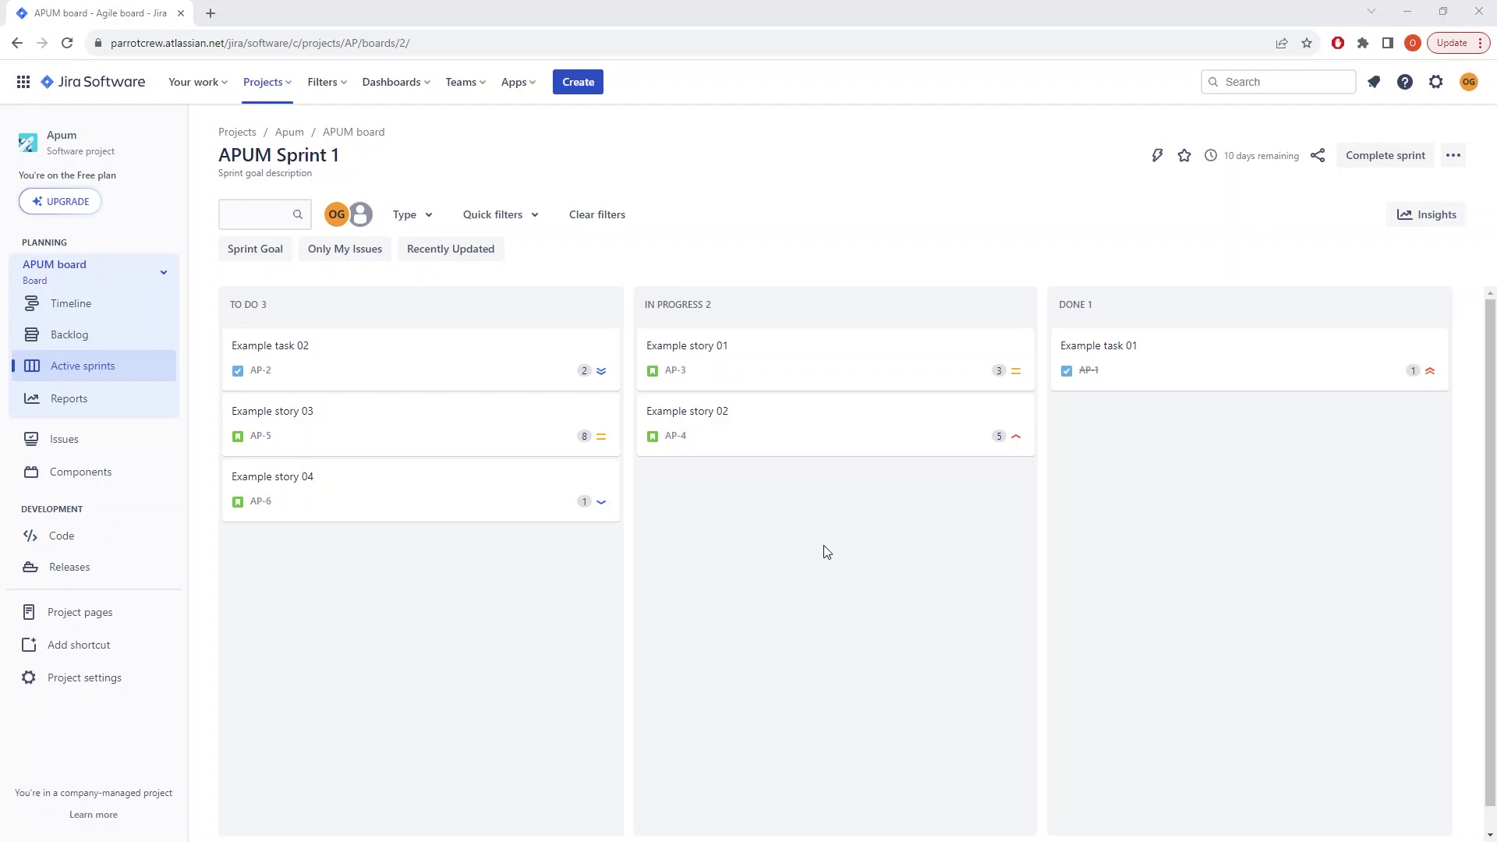
Step: View the details of Example task 01, including its labels, and toggle the Sprint Goal quick filter on and off
left_click(1179, 367)
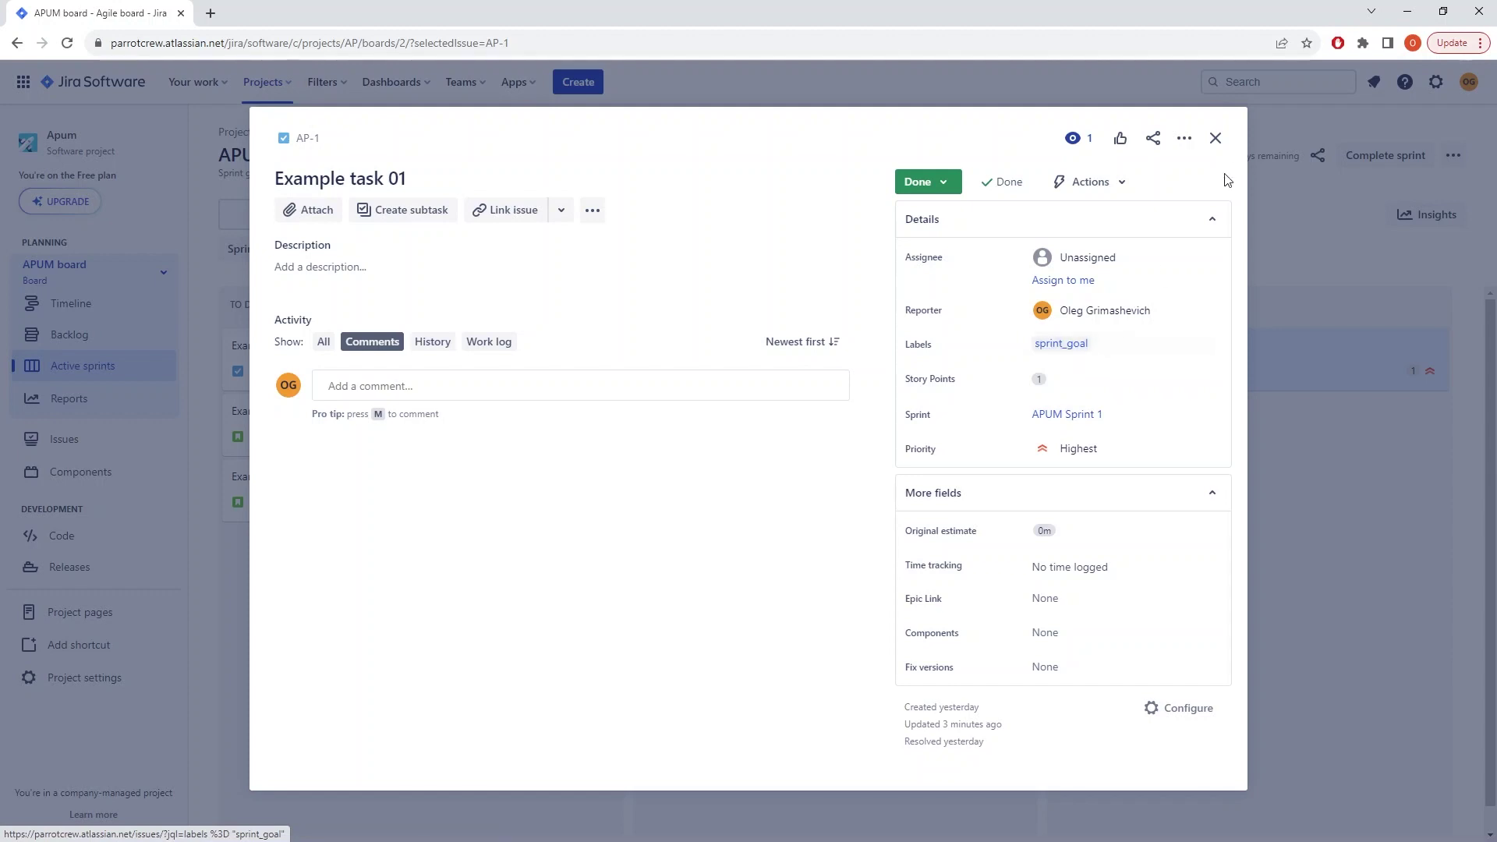
left_click(1216, 138)
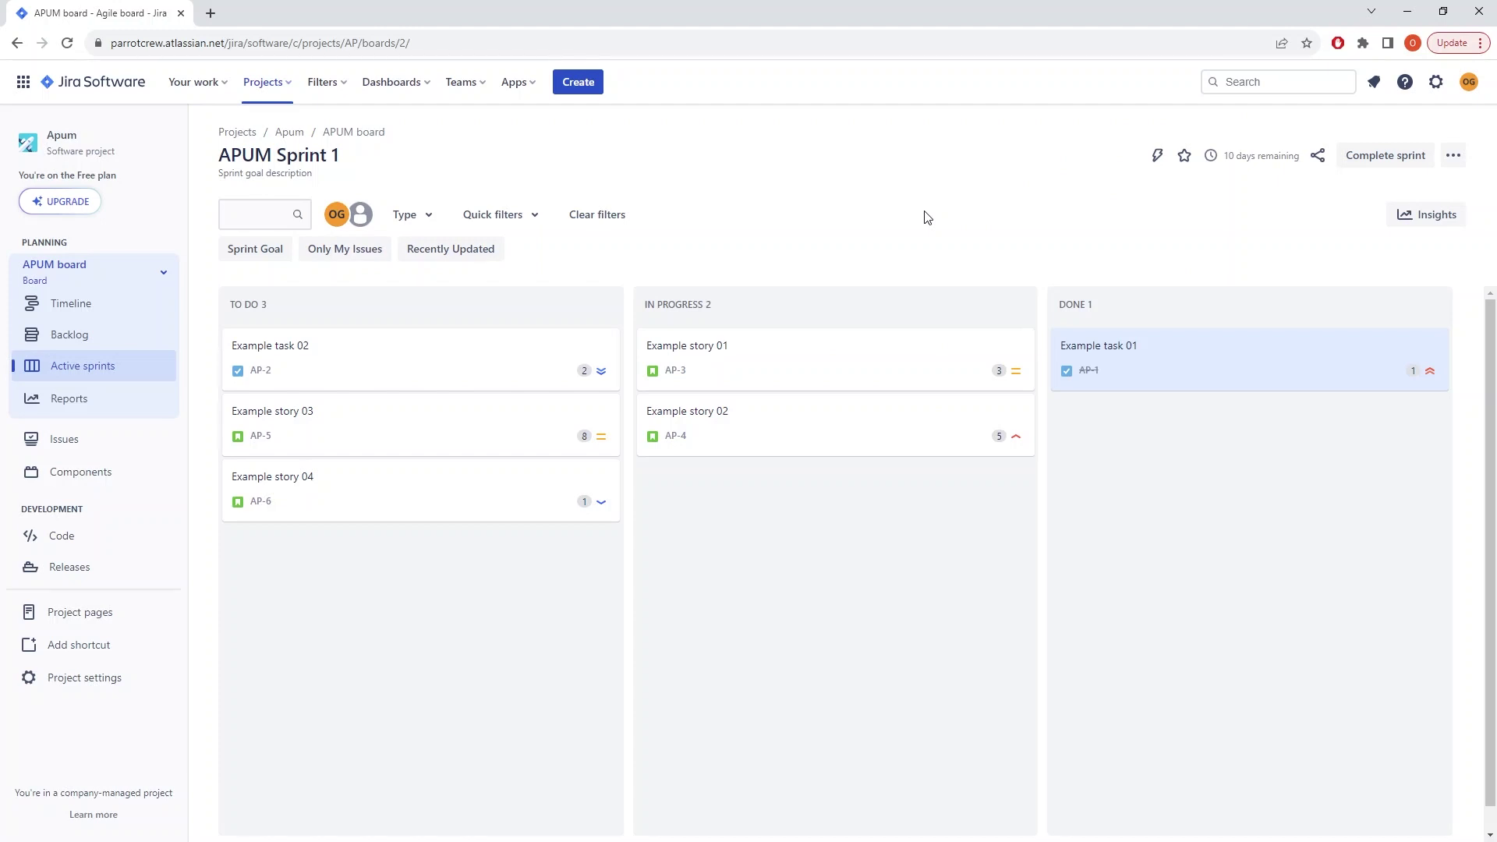
left_click(262, 256)
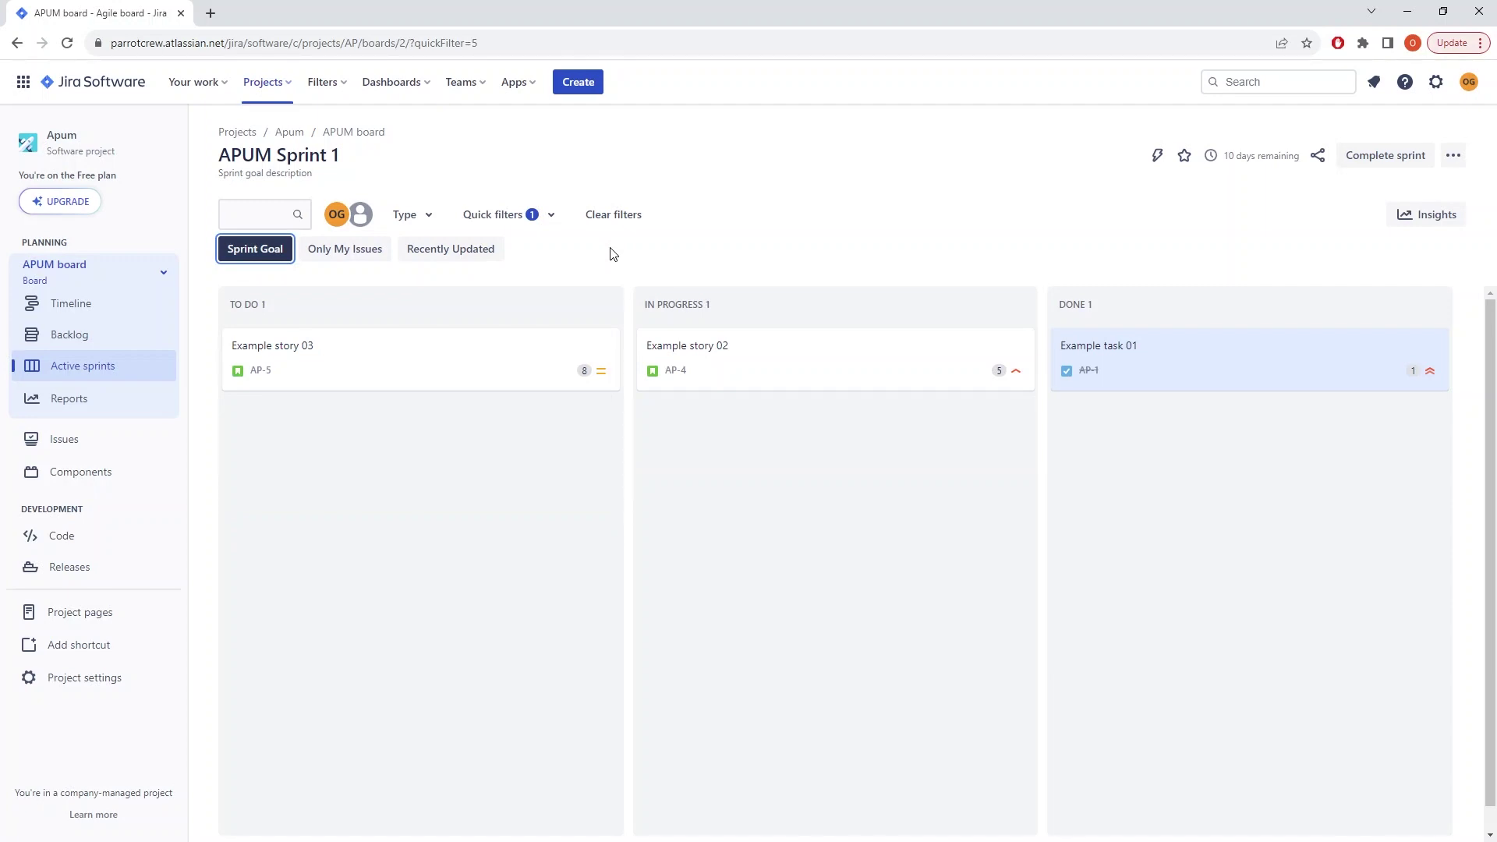
left_click(269, 255)
Step: Review the Sprint Goal filter's JQL query in the board's Quick Filters settings and return to the board
left_click(1453, 156)
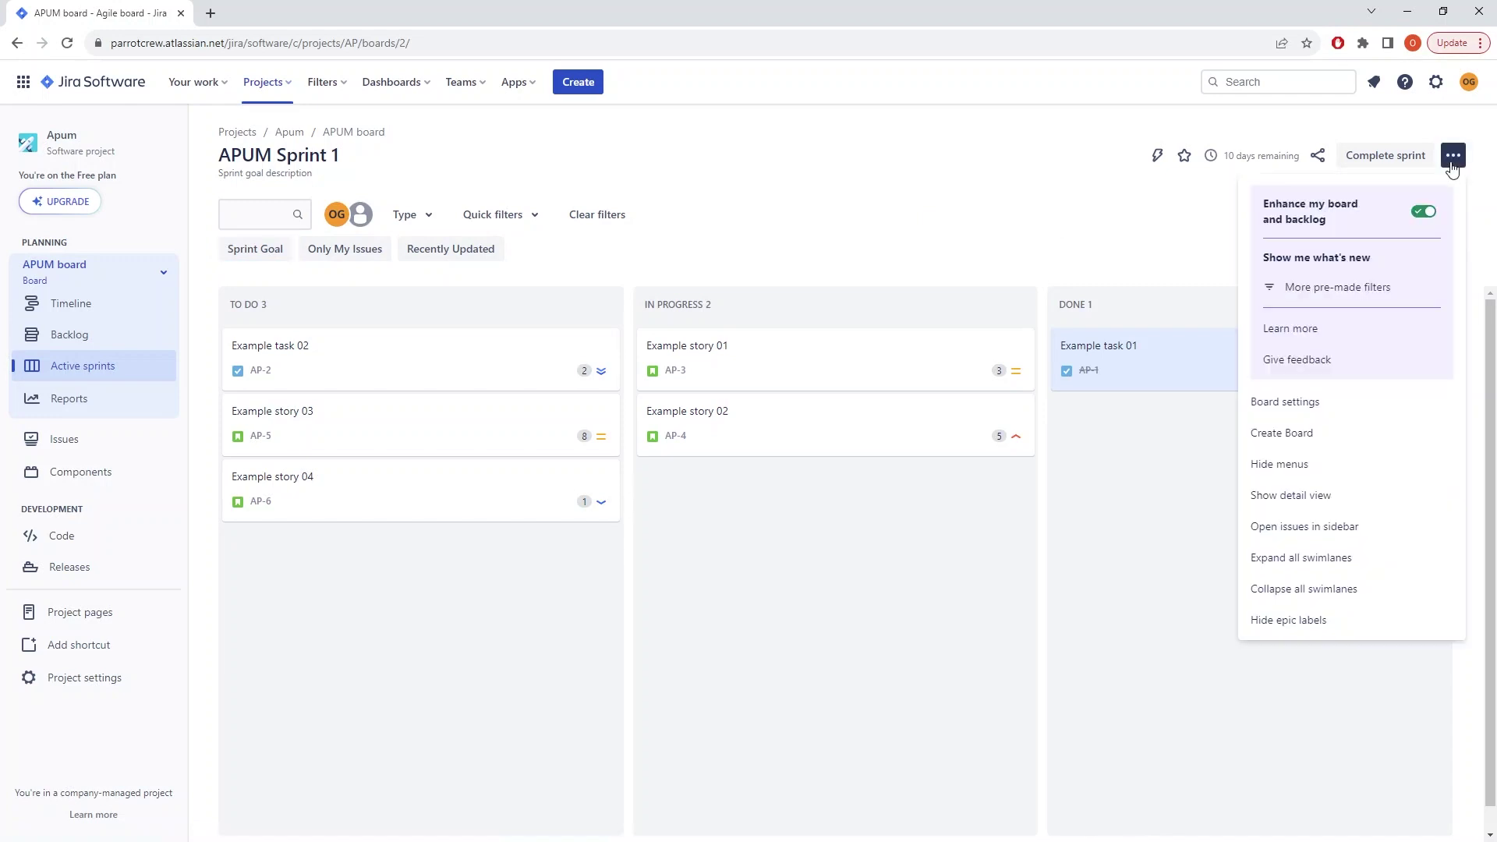
left_click(1310, 403)
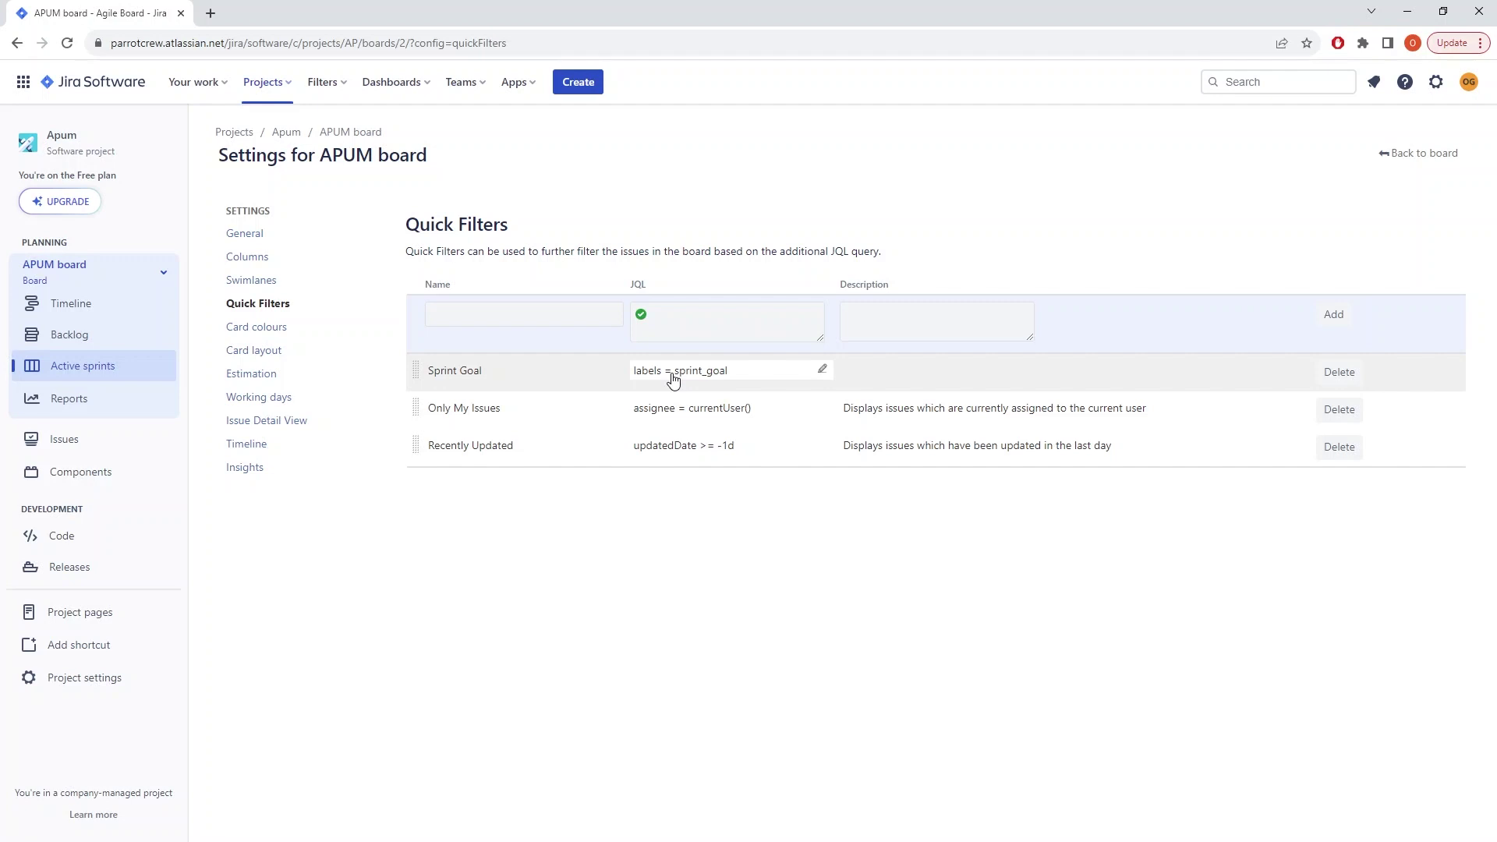
left_click(1399, 153)
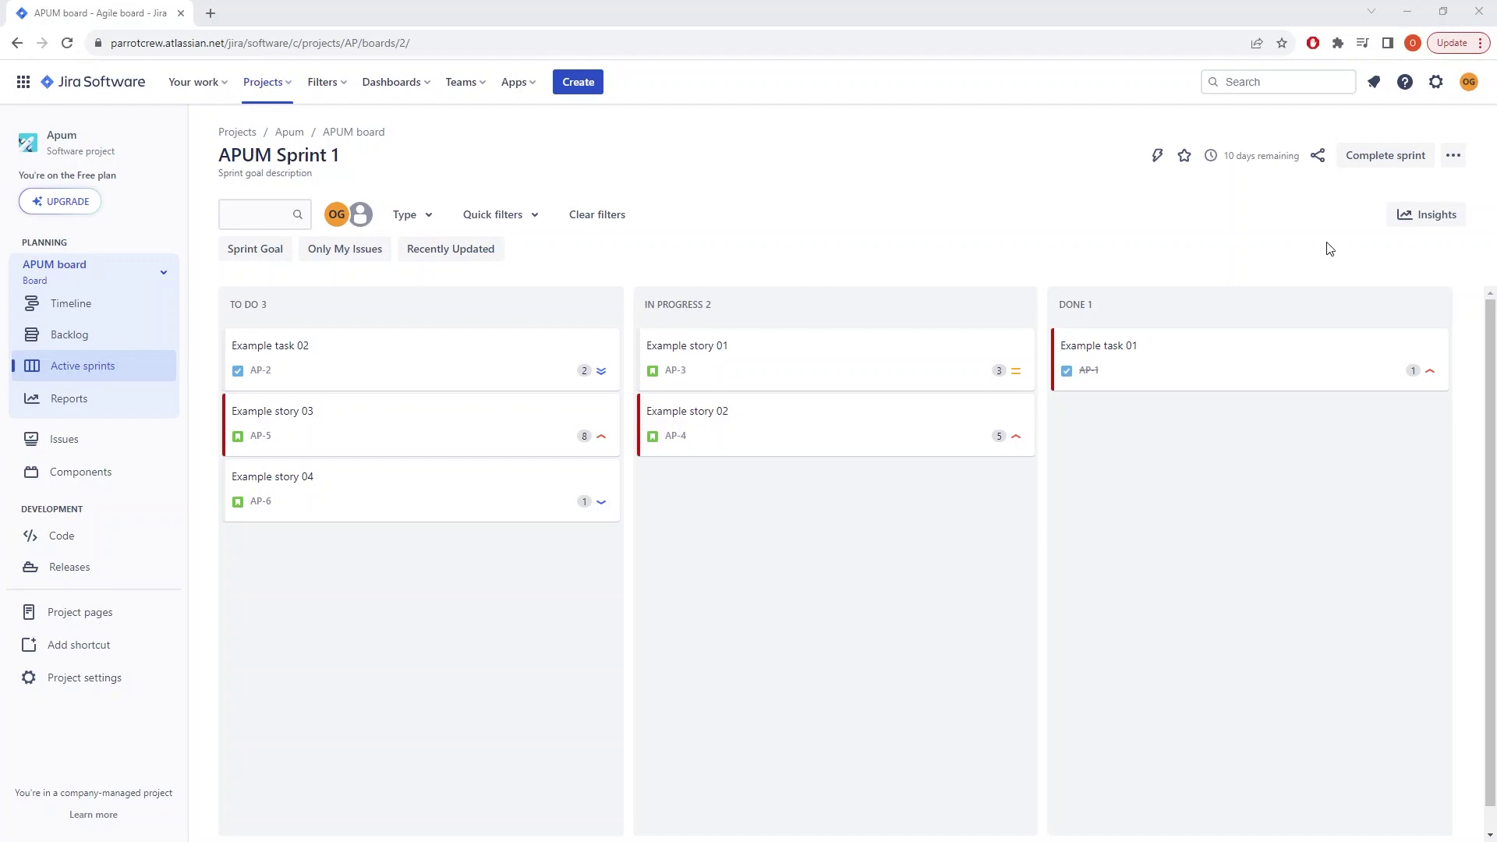
Step: Open the board's Card colours settings, view the available colouring methods and choose Queries
left_click(1453, 157)
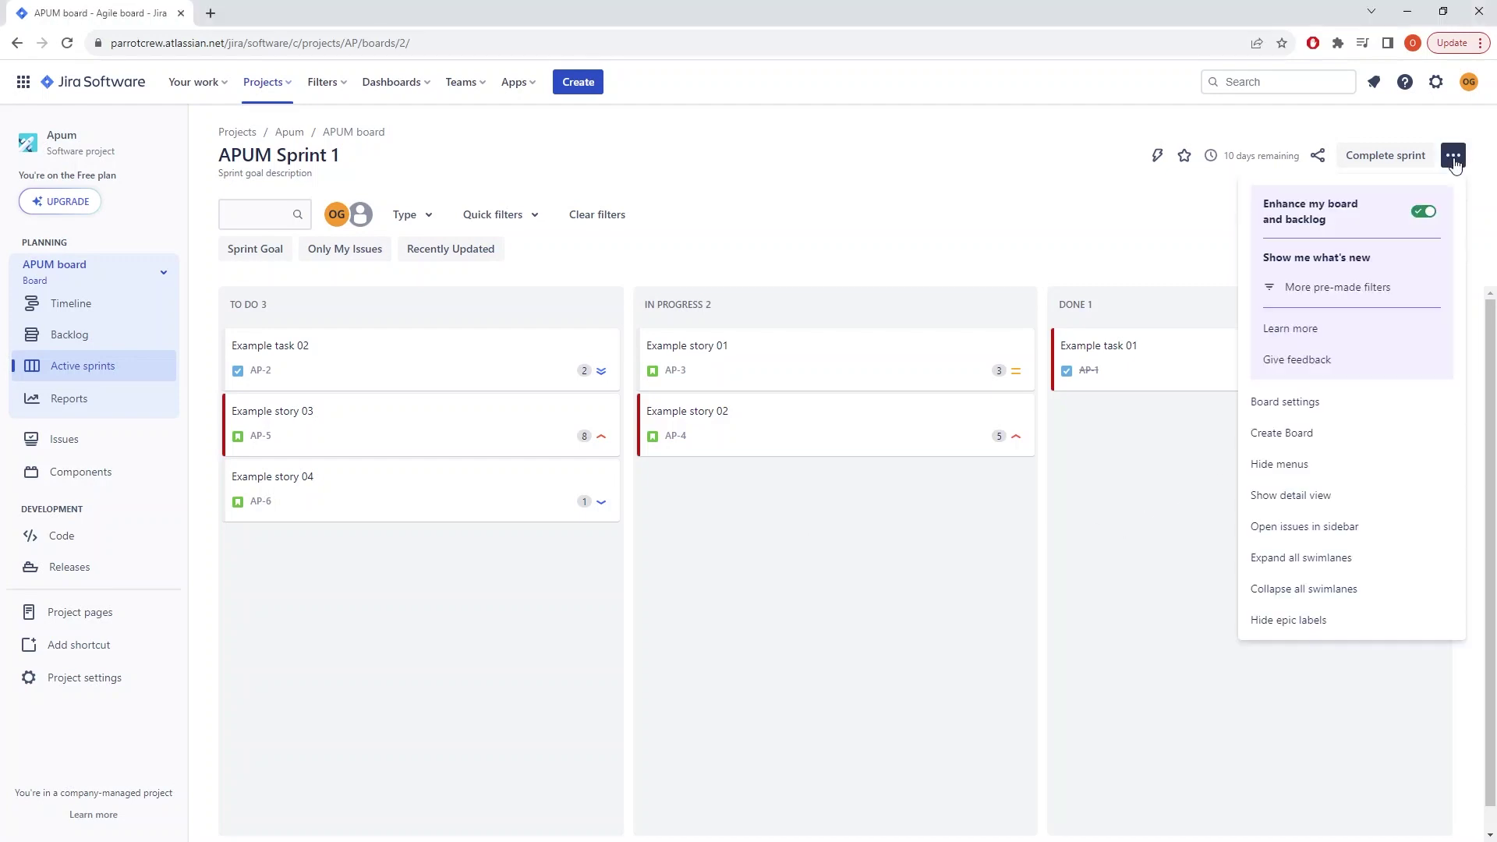
left_click(1283, 401)
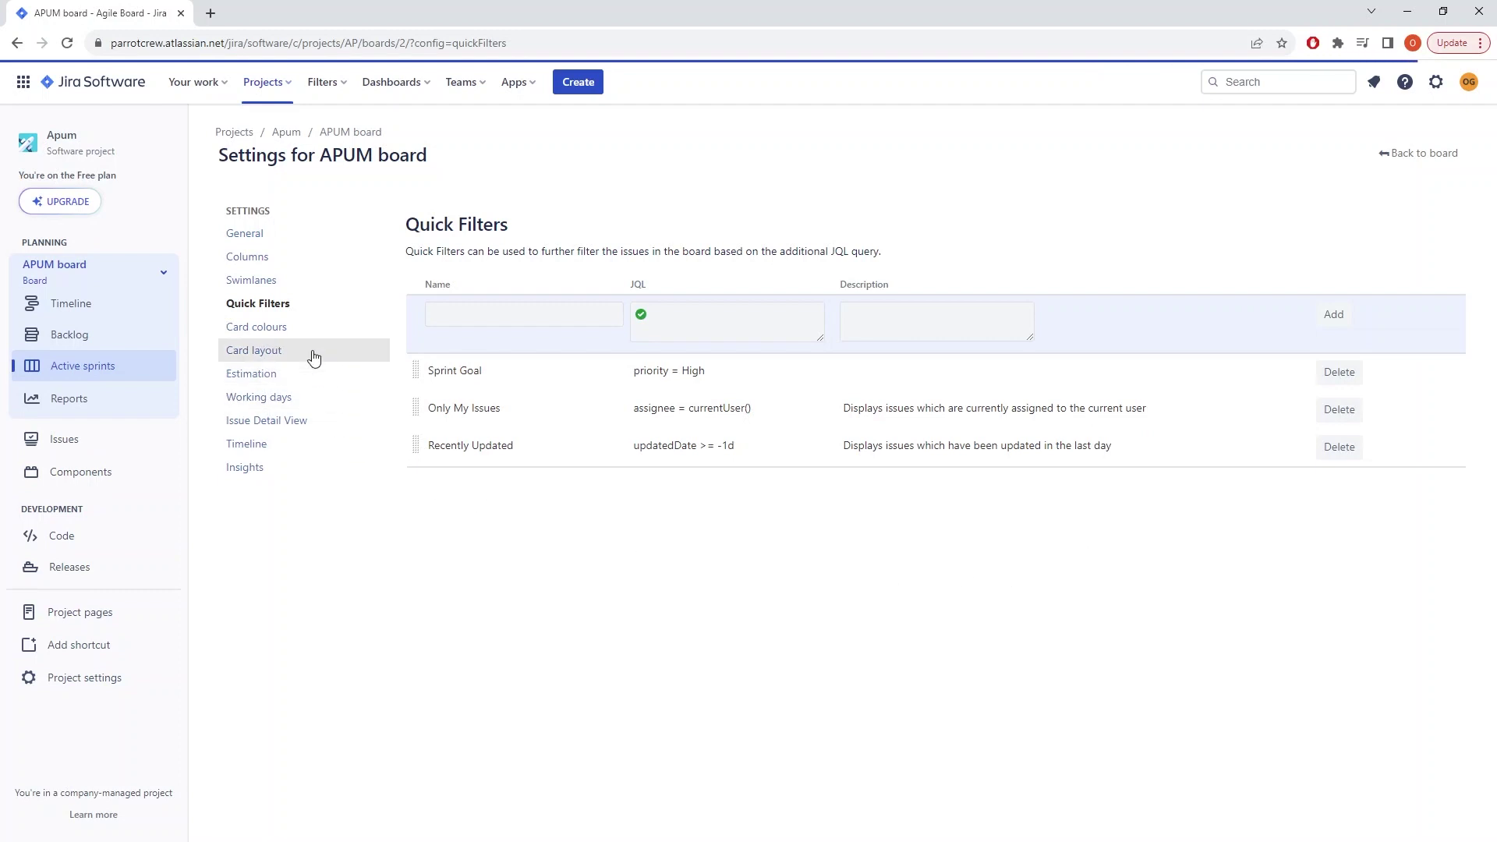
left_click(283, 333)
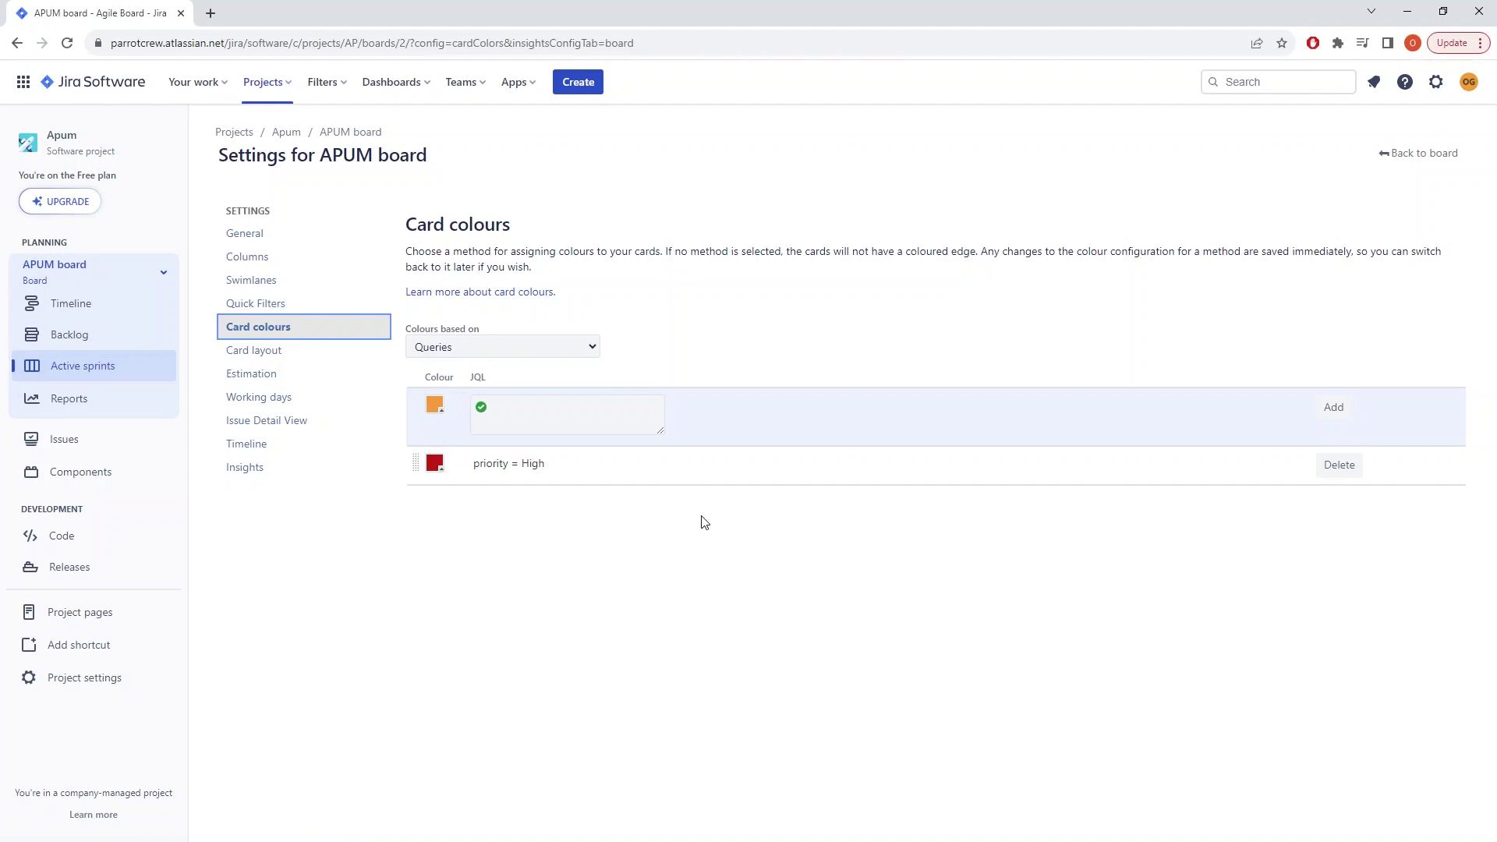
left_click(528, 352)
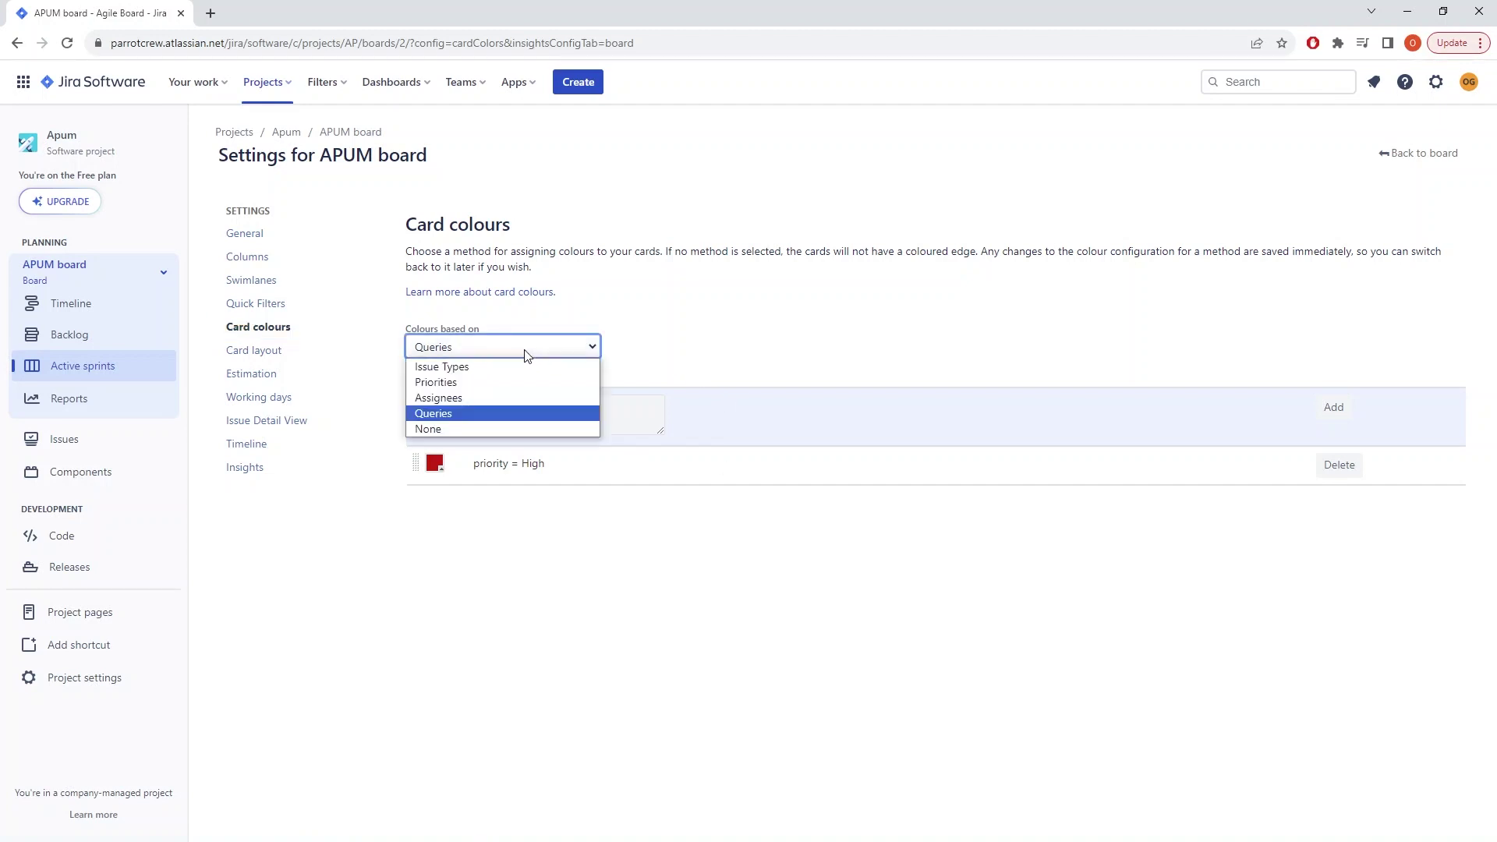
left_click(463, 416)
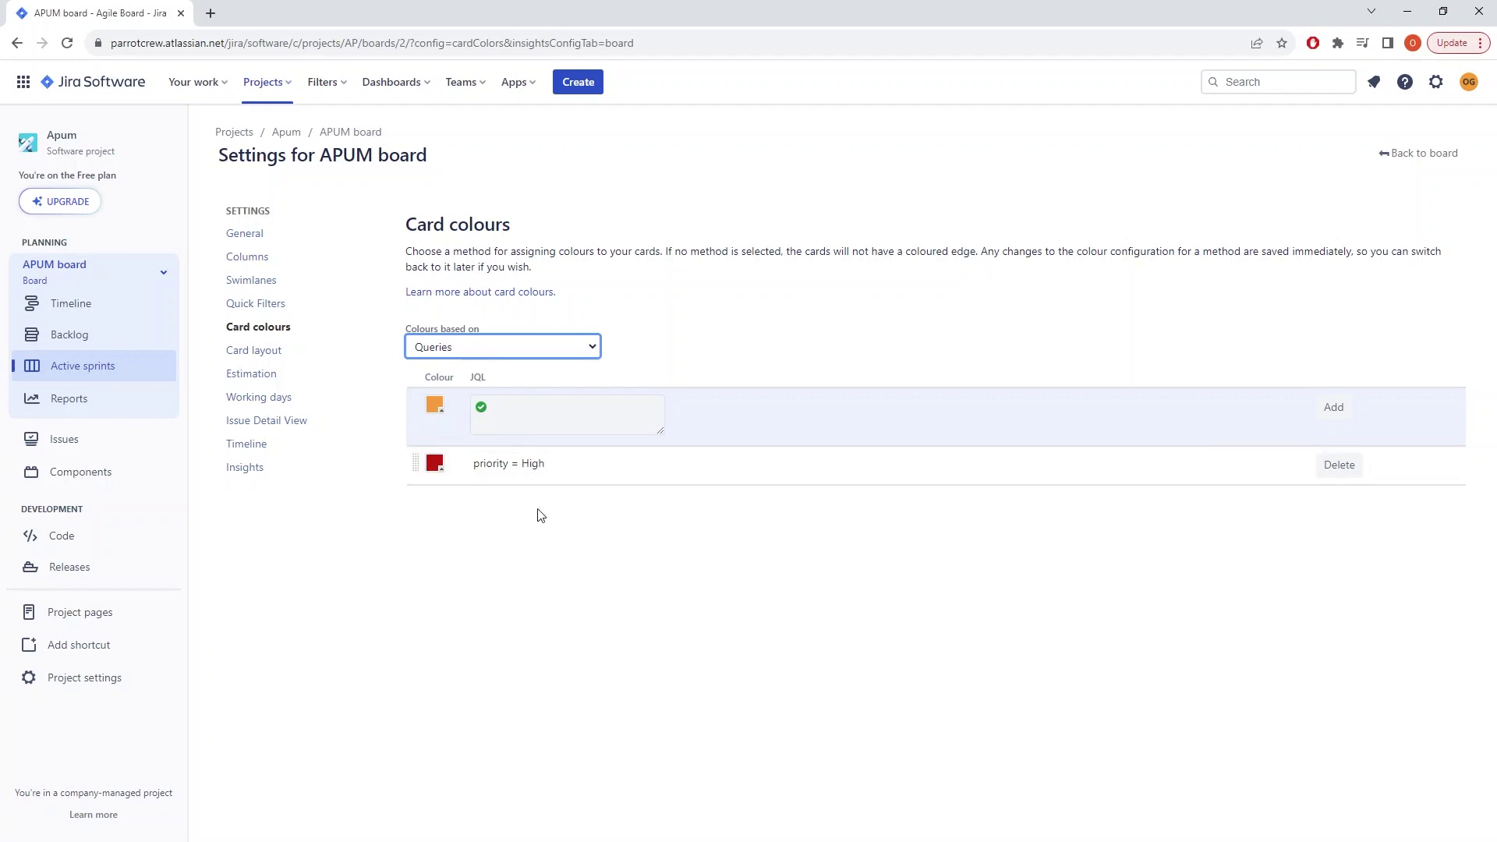
Step: Inspect the colour assigned to the "priority = High" card query, leave it without editing and return to the board
left_click(435, 464)
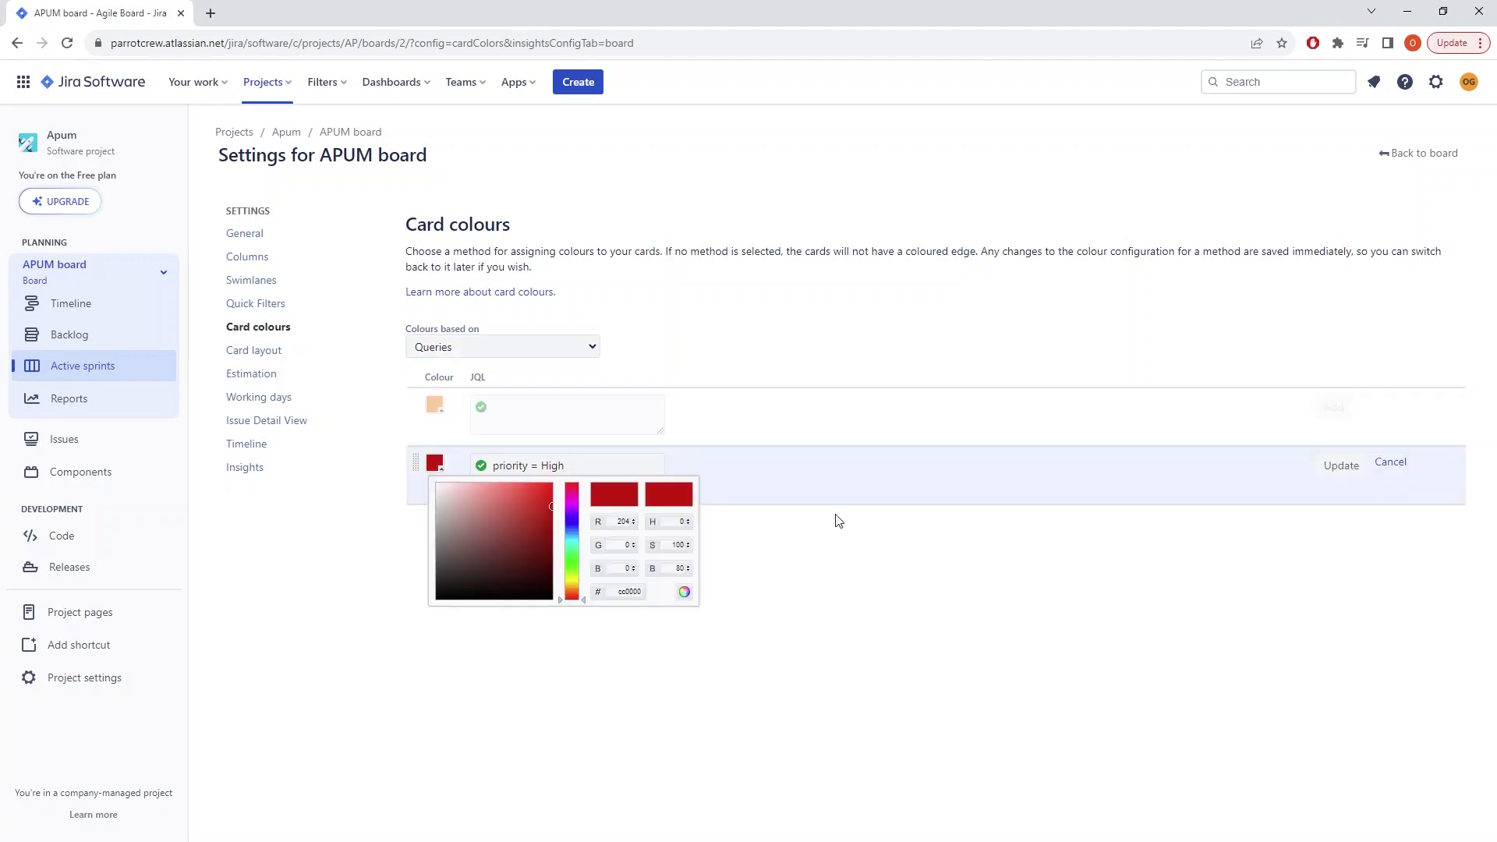
left_click(832, 541)
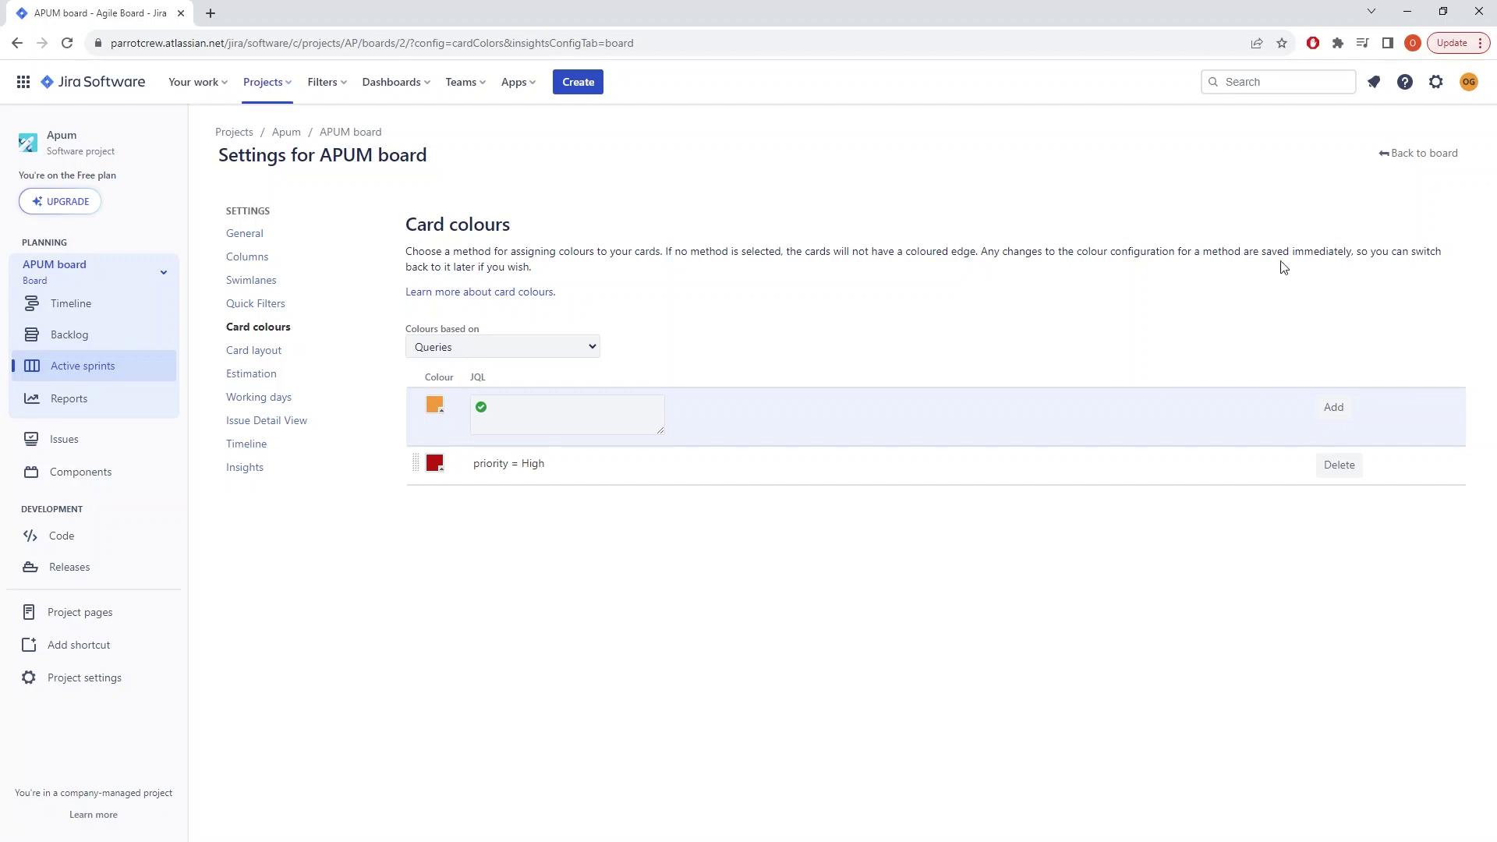
left_click(1404, 160)
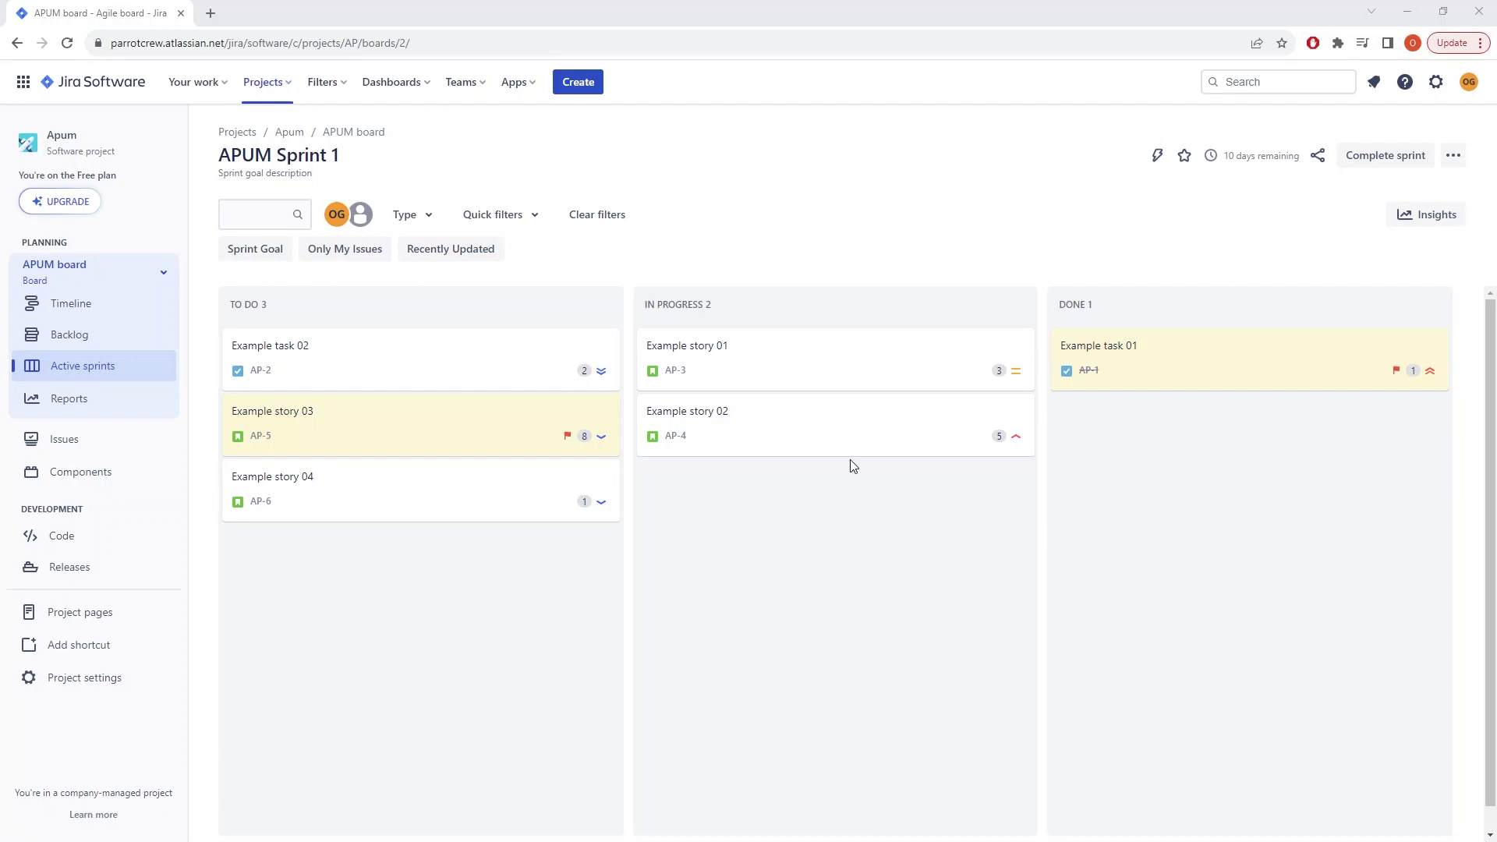
Step: Flag Example story 02 in the In Progress column without adding a comment
right_click(813, 424)
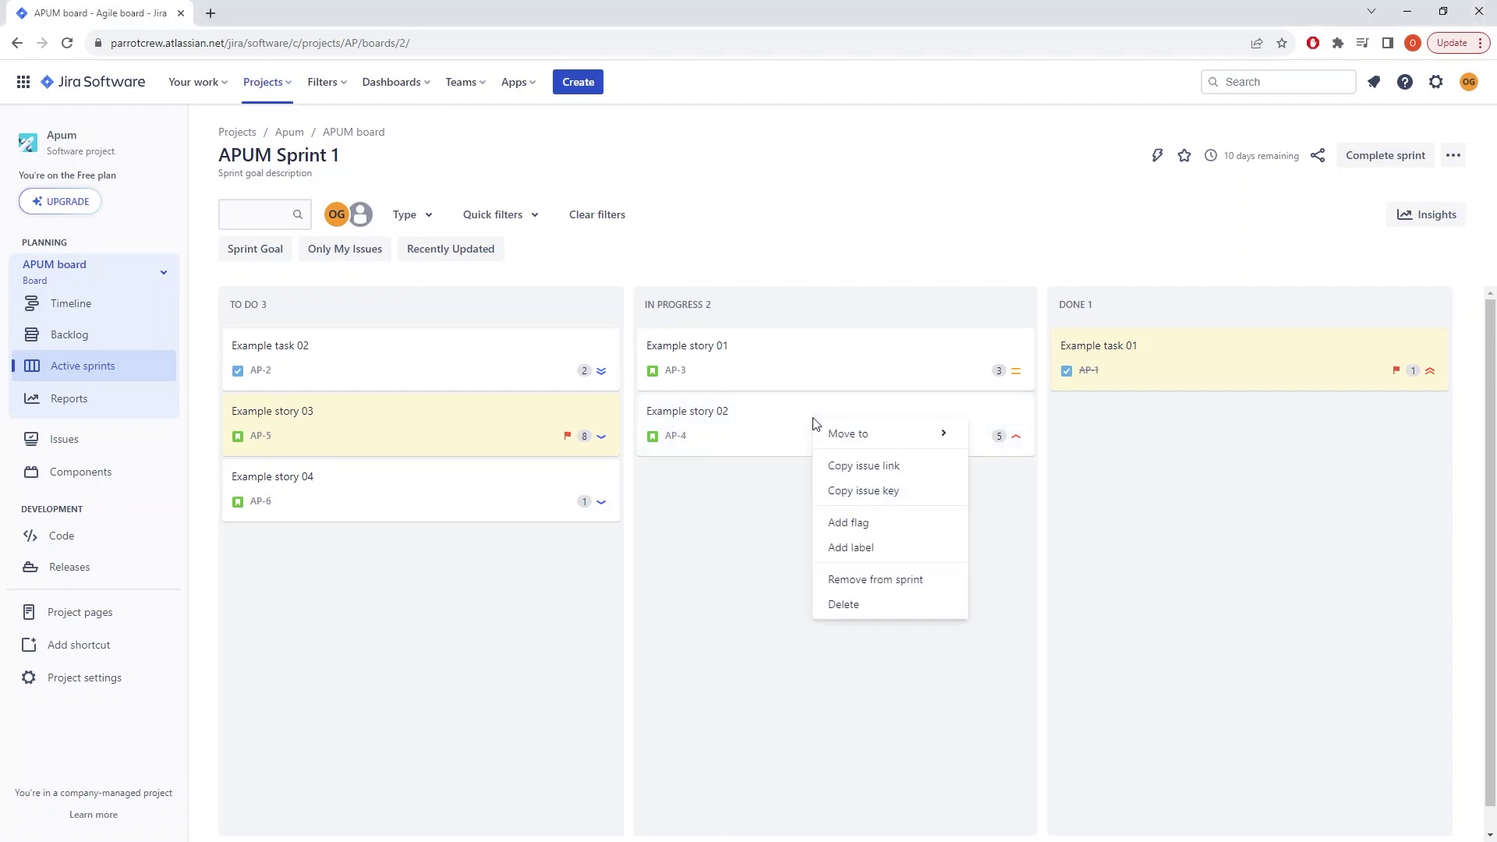
left_click(864, 529)
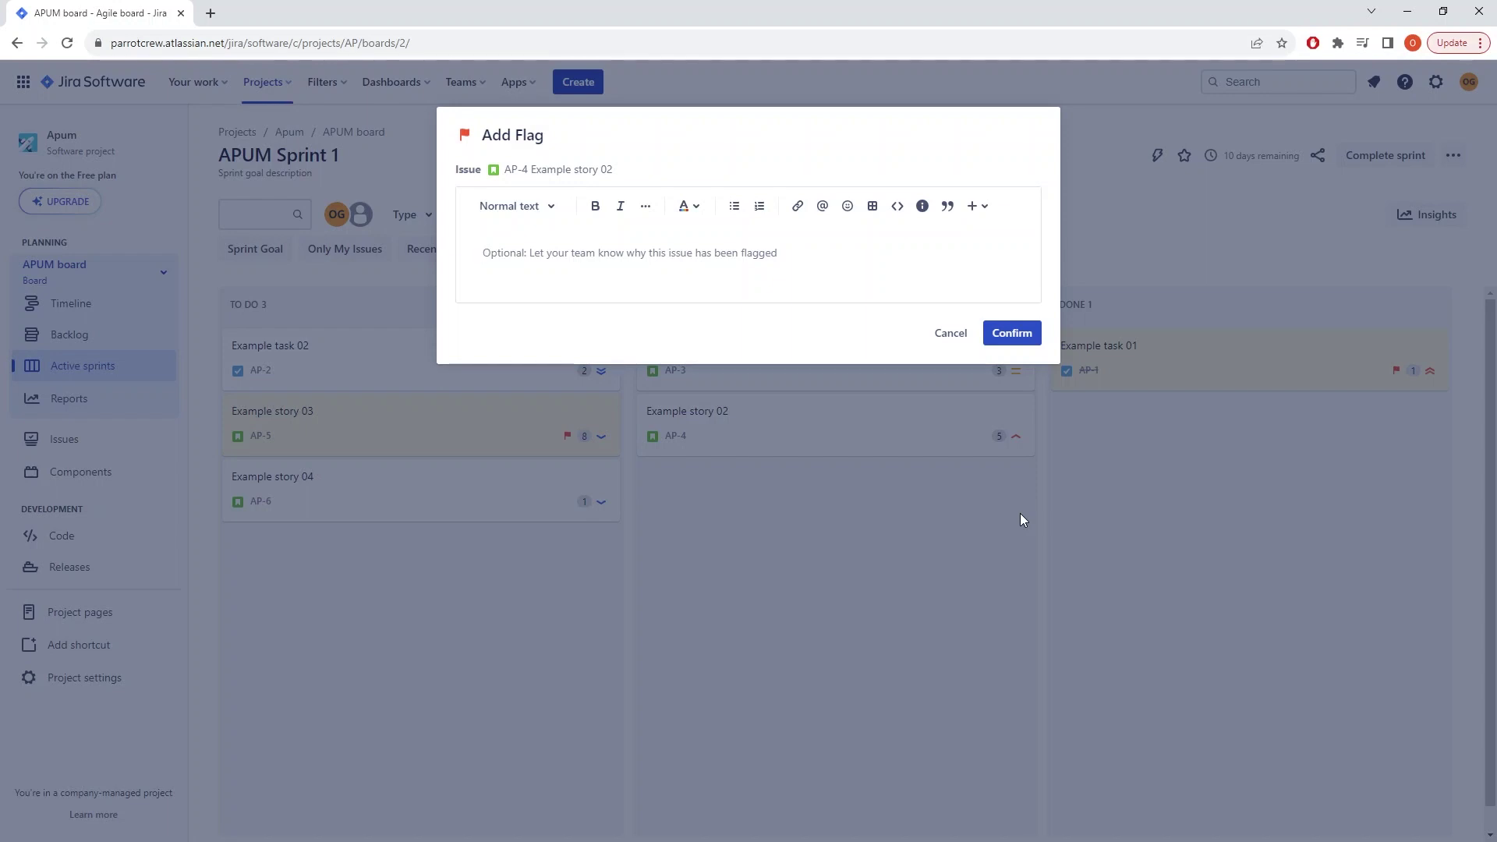
left_click(1017, 335)
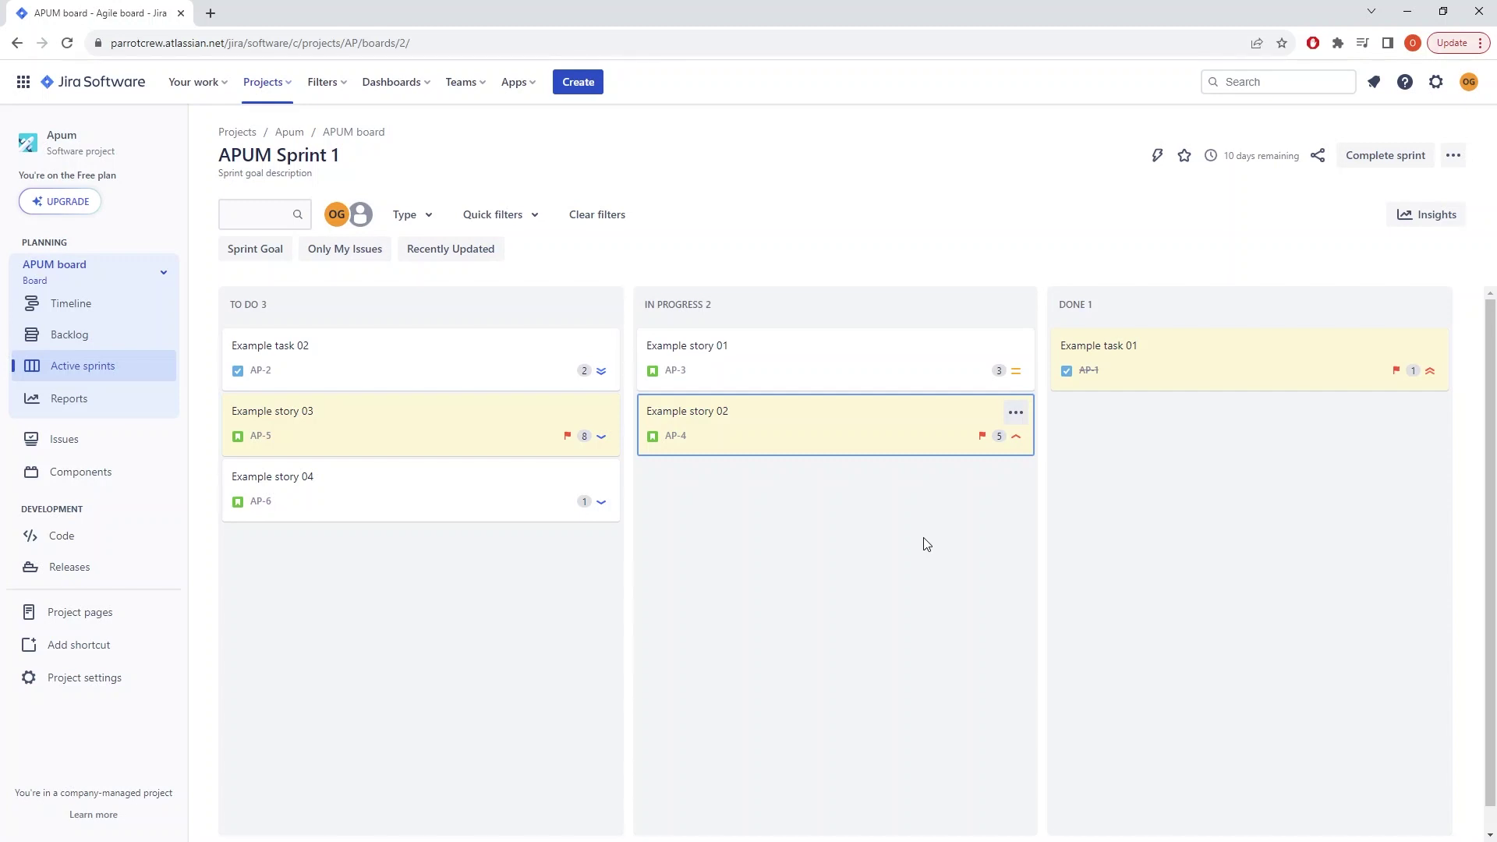
Step: Check the Sprint Goal filter against the flagged issues, clear it, and review its JQL in the Quick Filters settings before returning
left_click(244, 251)
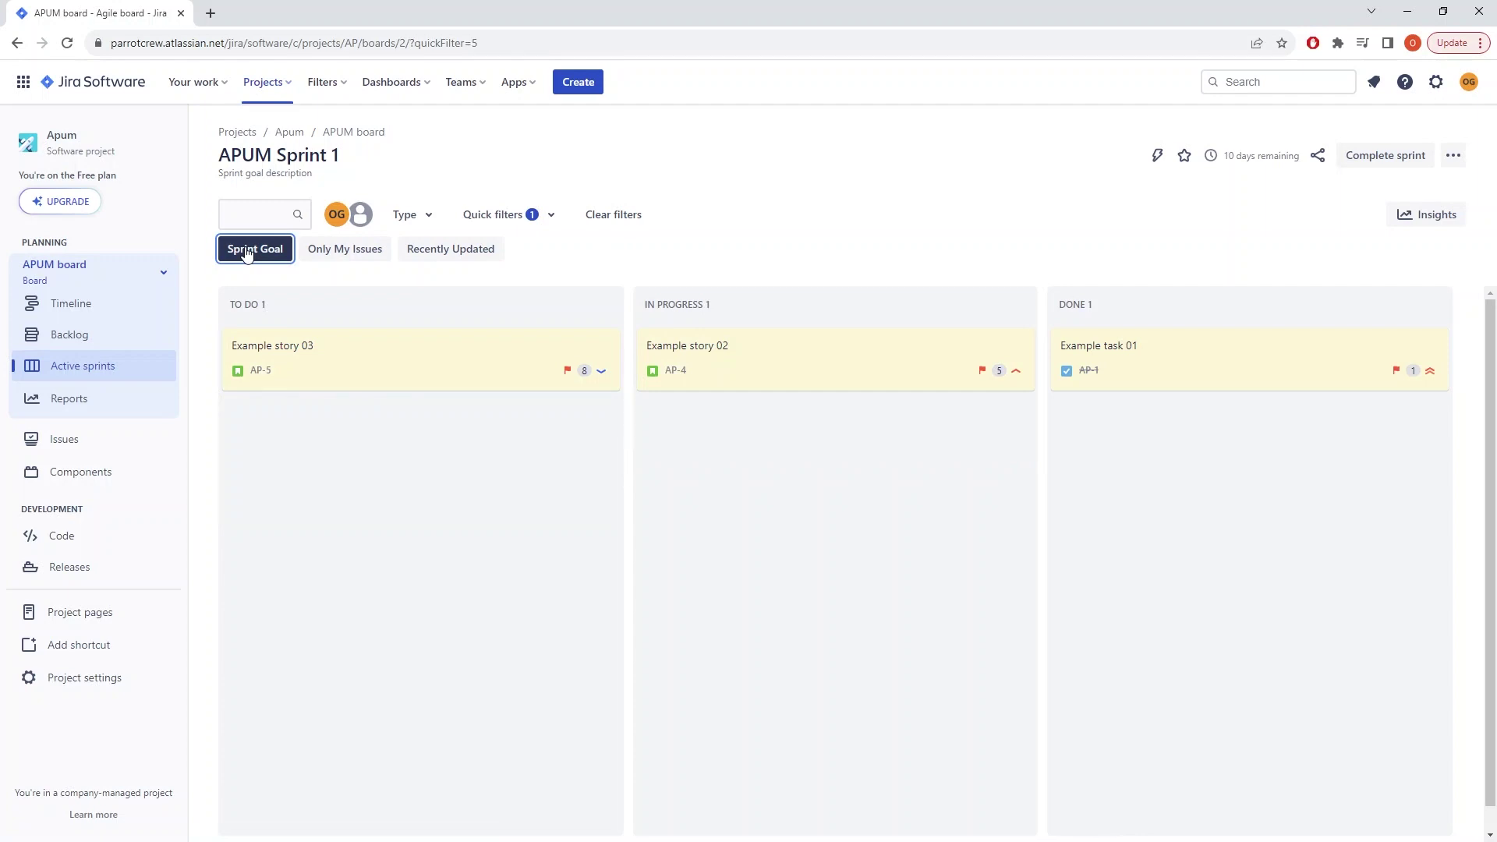
left_click(247, 251)
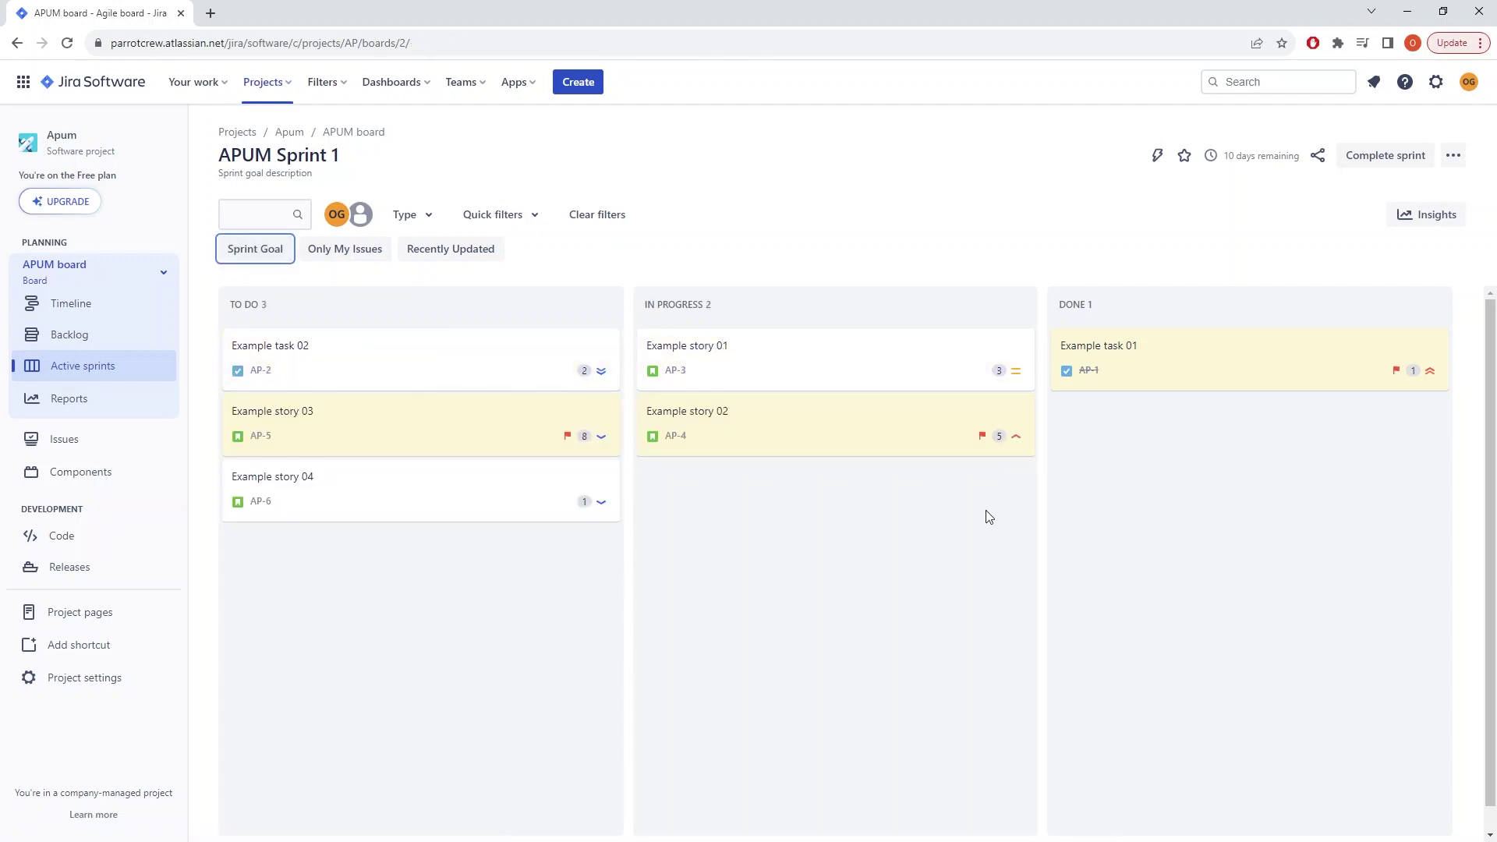
left_click(1453, 155)
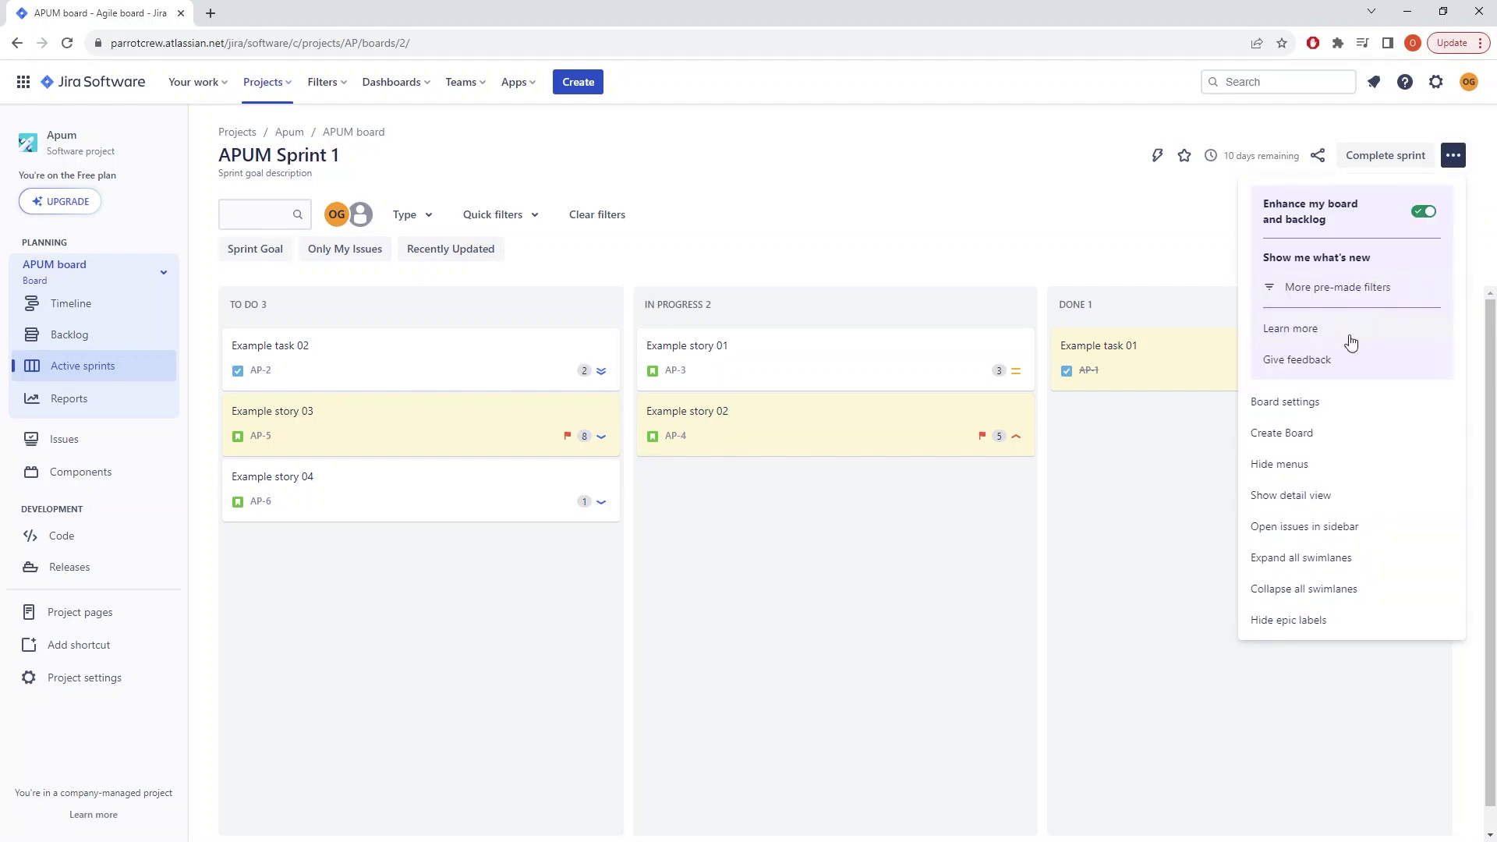
left_click(1339, 403)
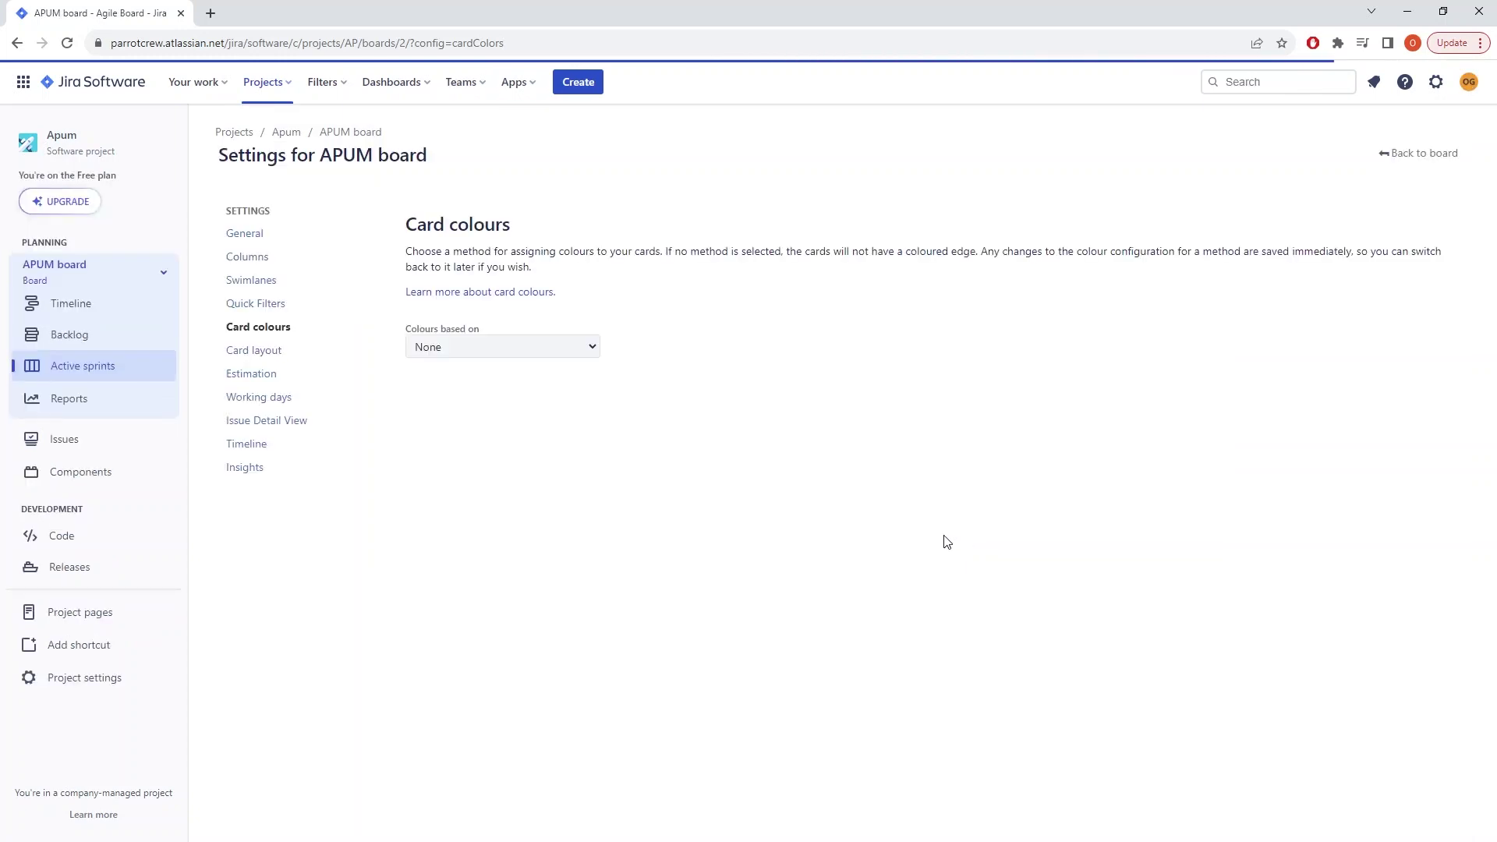
left_click(248, 302)
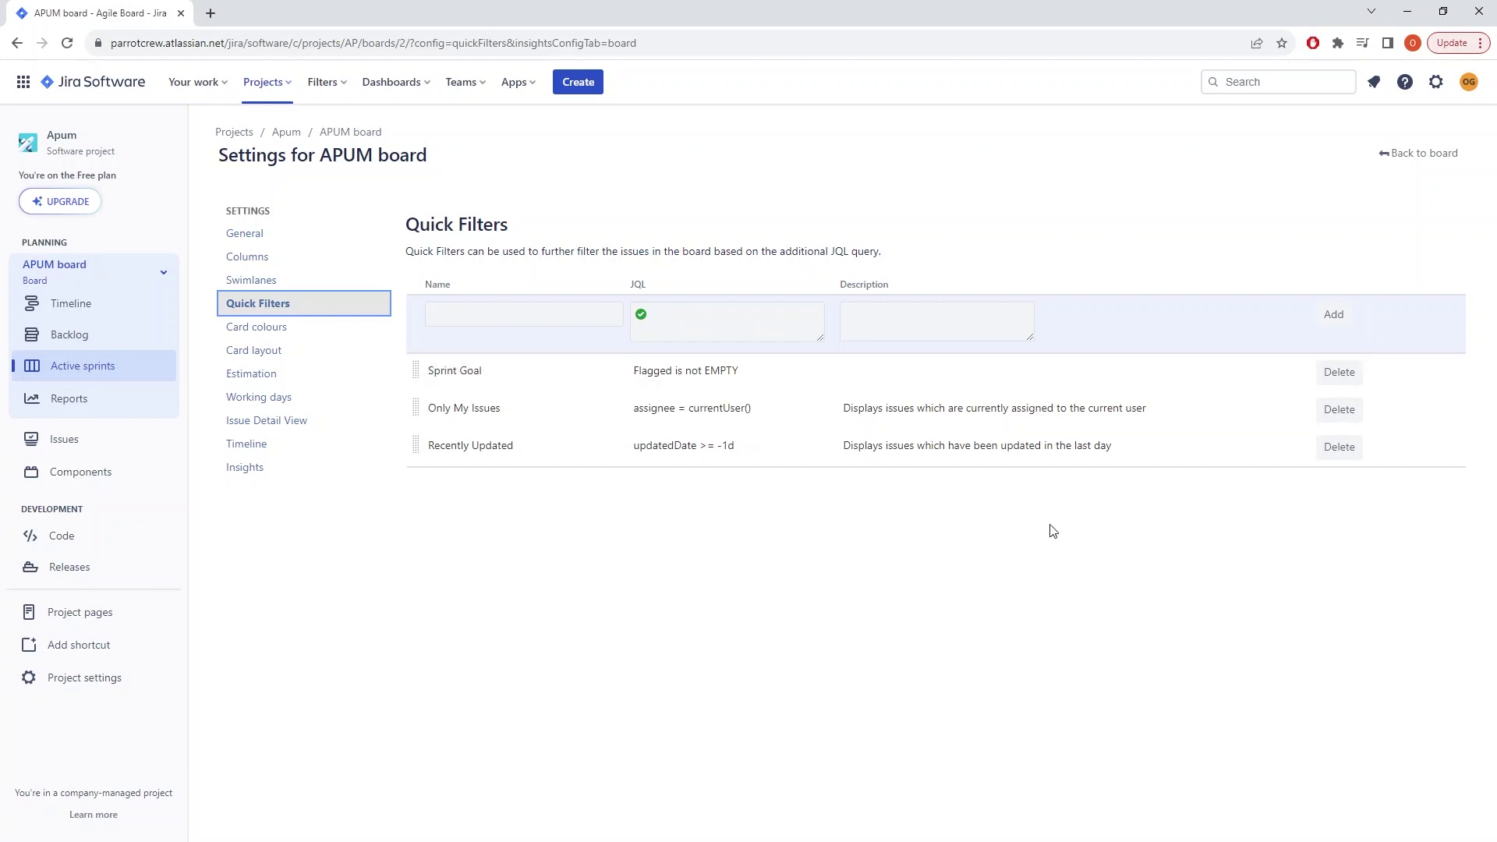
left_click(1423, 153)
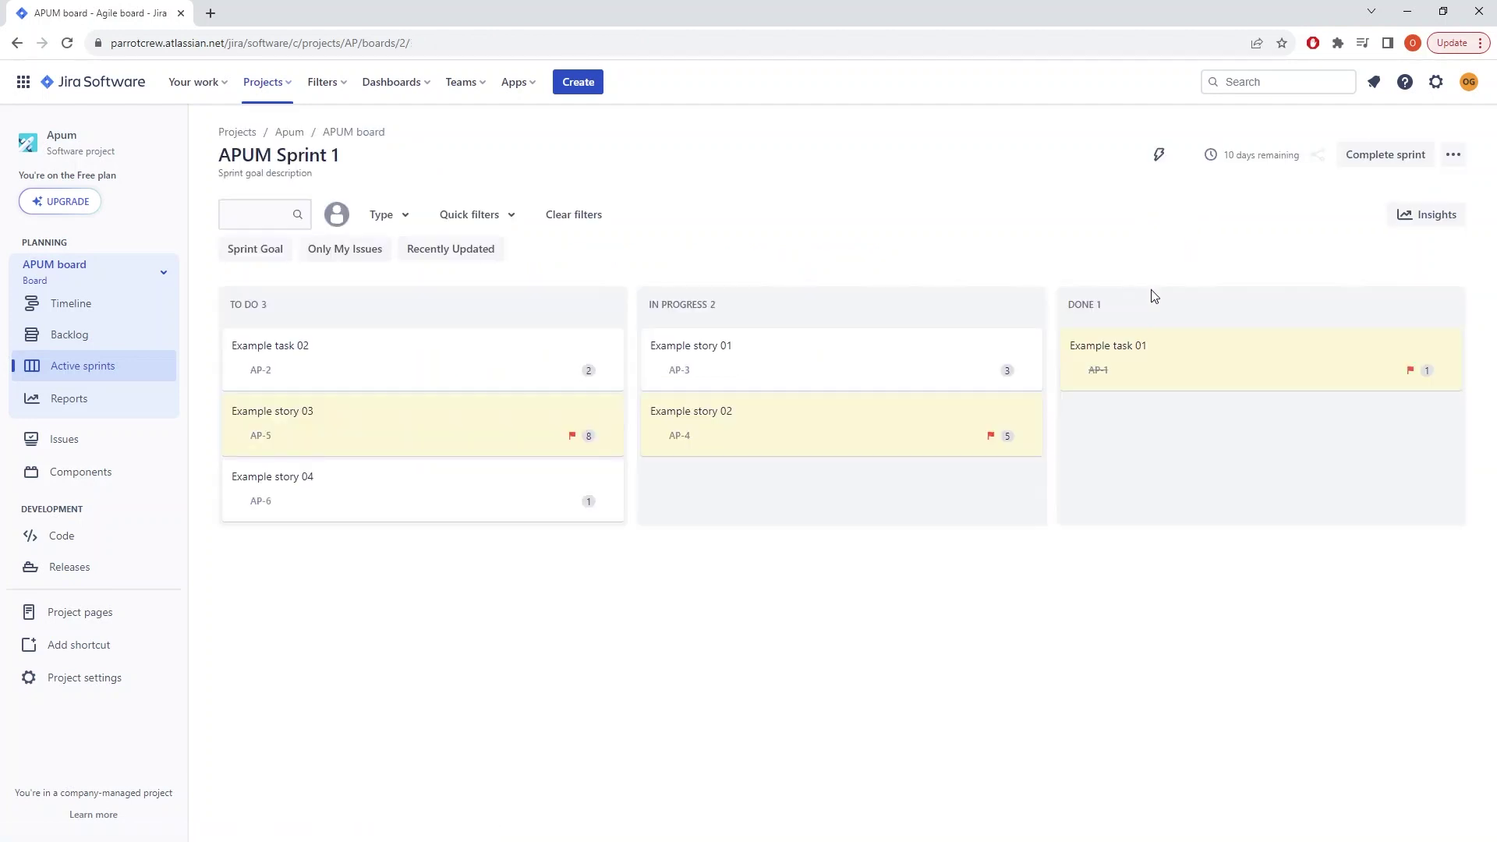